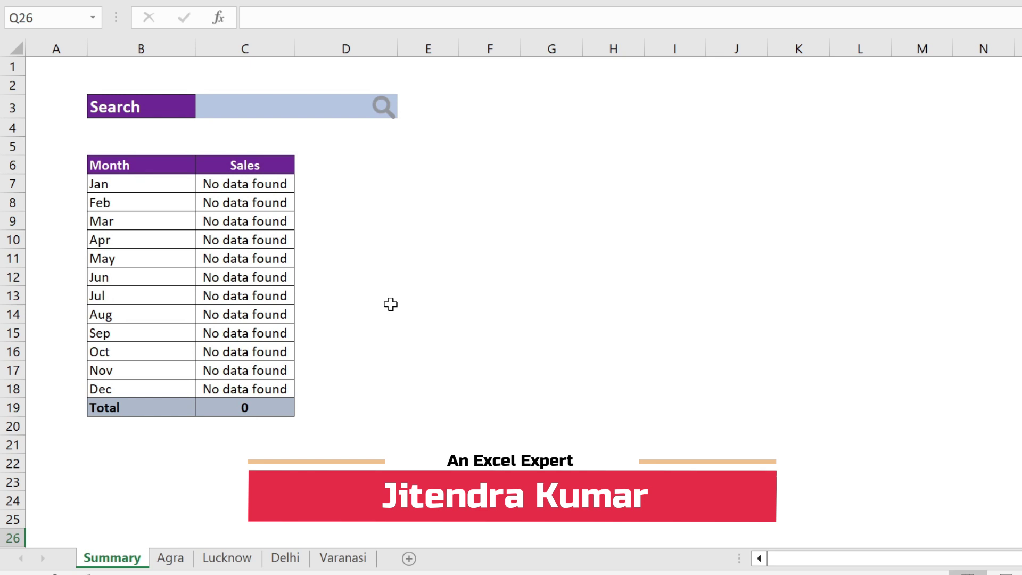
- Look through the Varanasi, Delhi, Lucknow and Agra sheets, then return to Summary
left_click(324, 559)
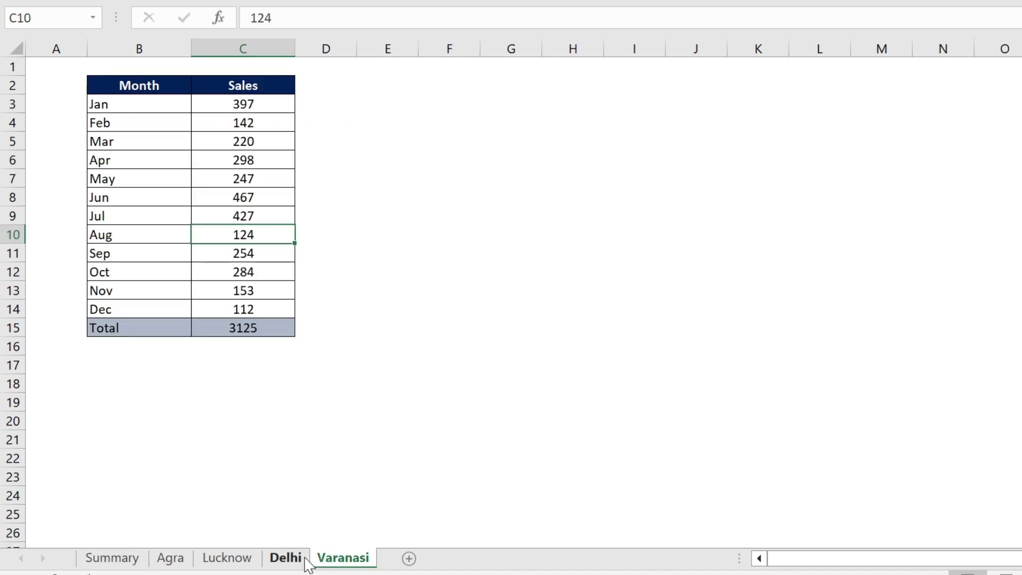
left_click(283, 559)
left_click(247, 559)
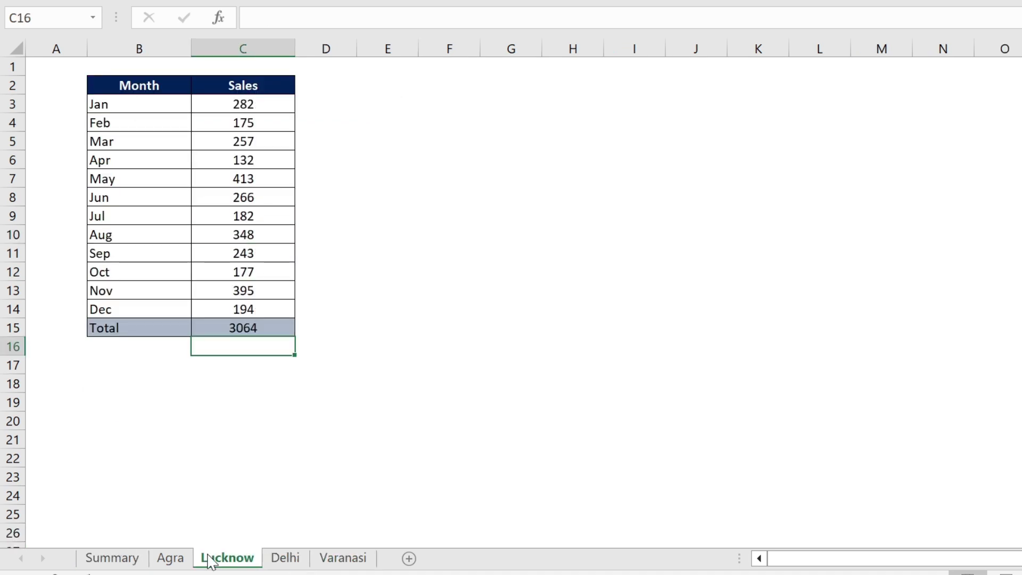
left_click(169, 559)
left_click(101, 557)
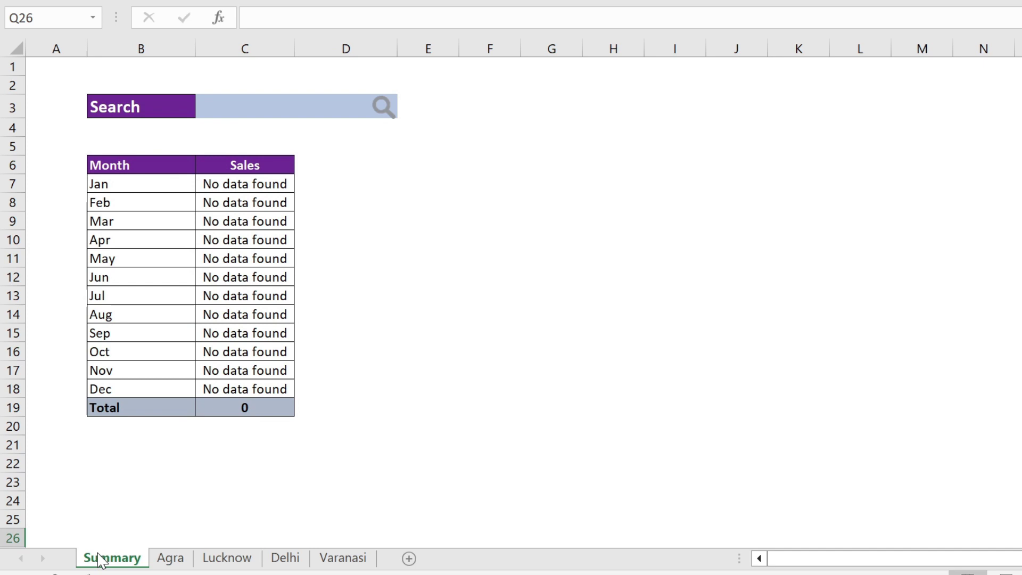
- Search for Agra, then Lucknow, in the Summary search cell
left_click(319, 106)
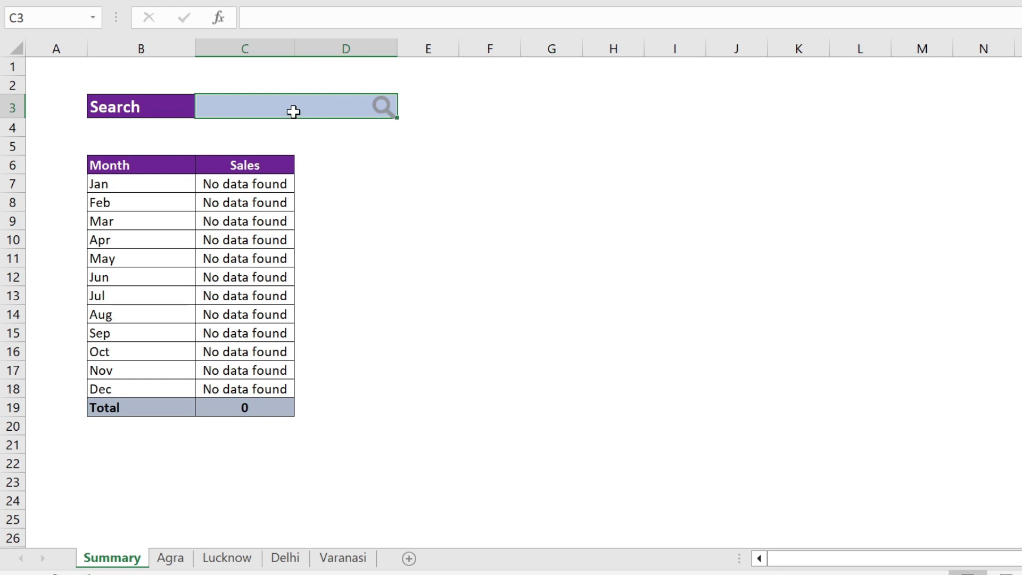
type("Agra")
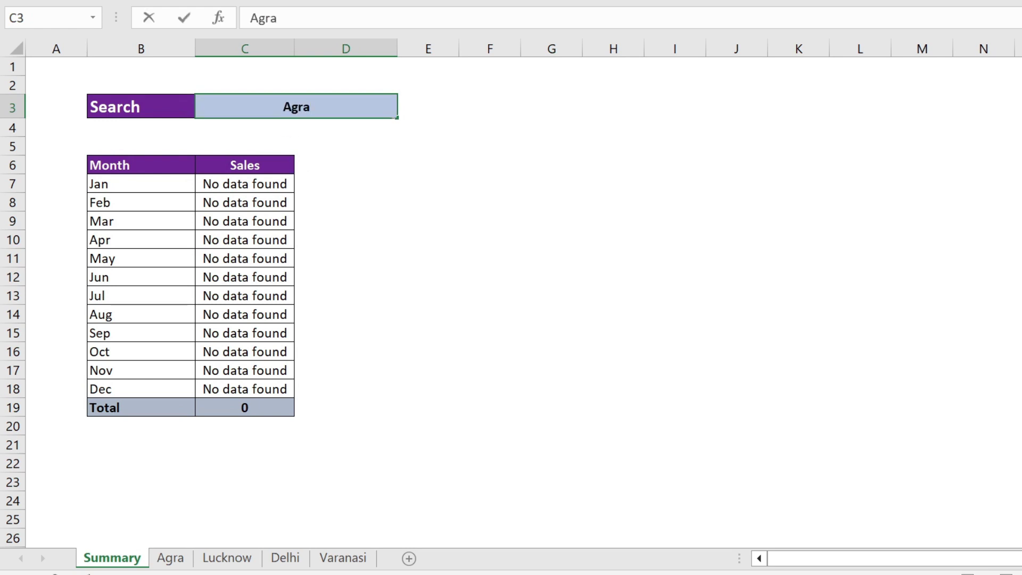
key("Return")
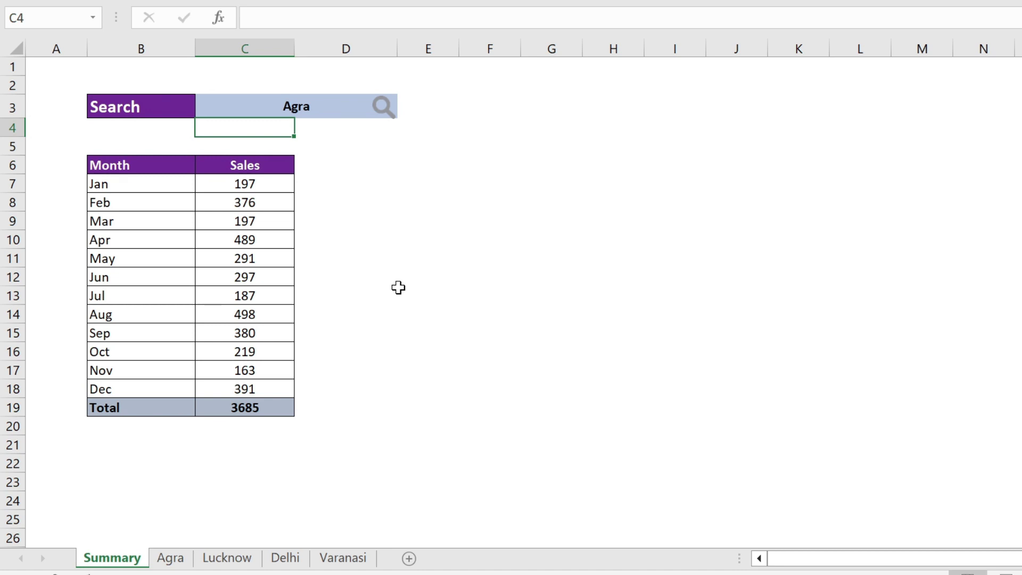
left_click(318, 101)
type("Lucknow")
key("Return")
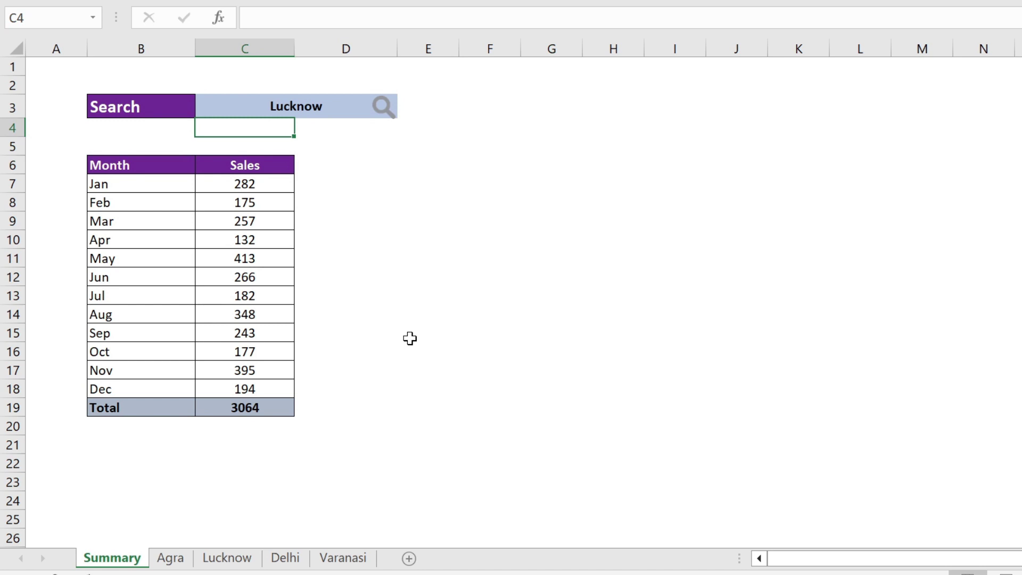
- Compare against the Lucknow sheet's figures, then search for Delhi and then Varanasi
left_click(228, 558)
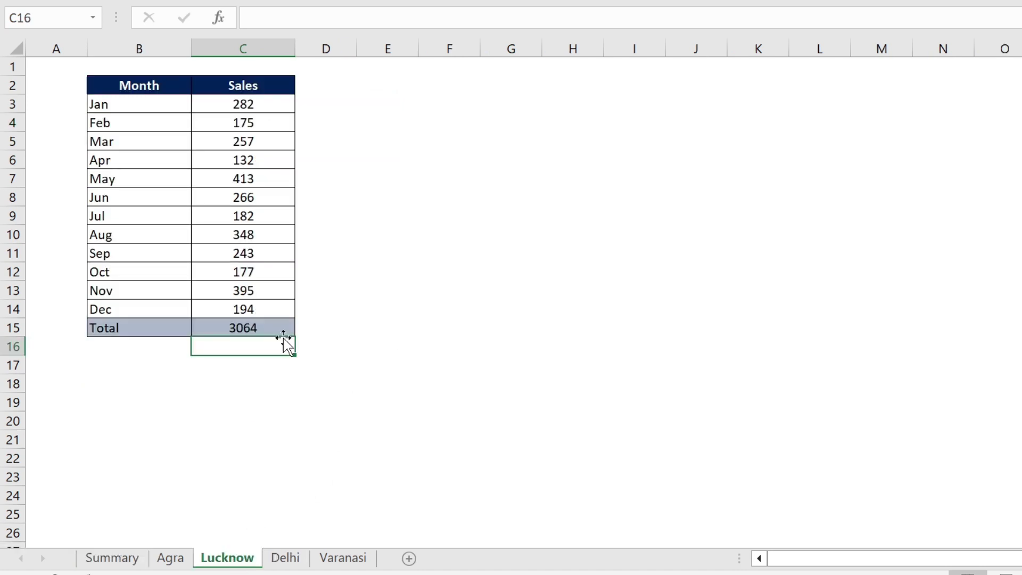
left_click(113, 557)
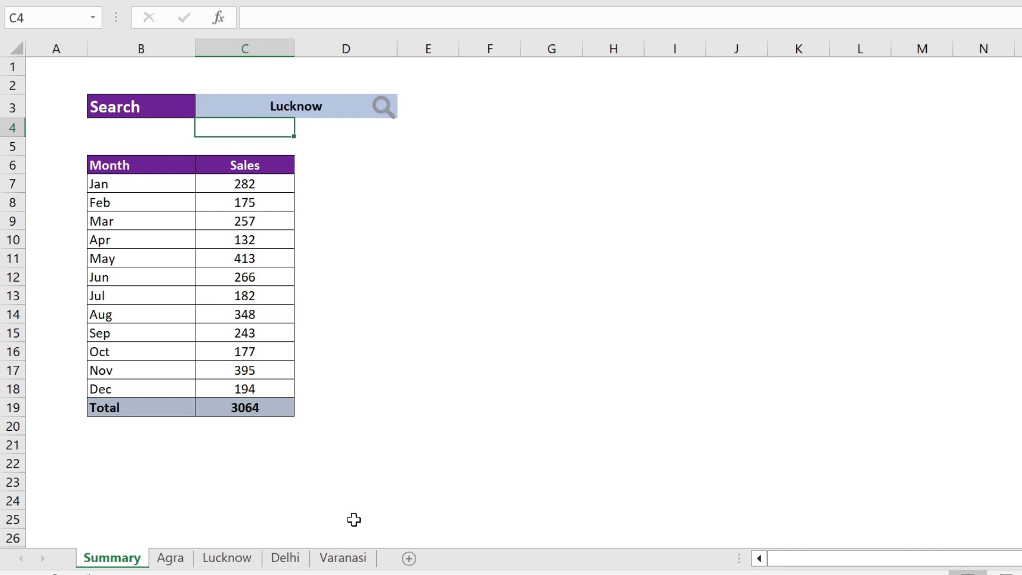
left_click(323, 112)
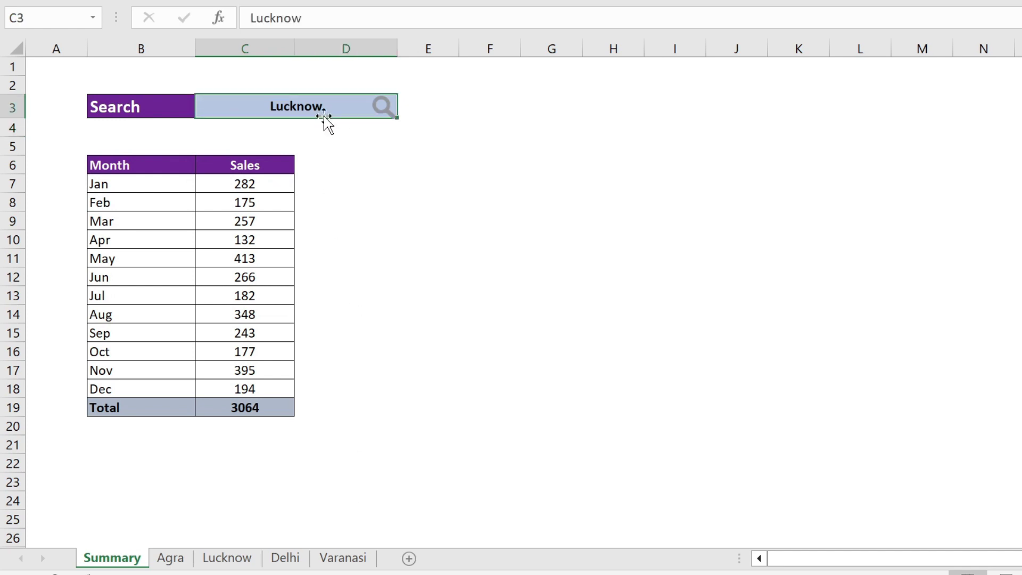
type("Delhi")
key("Return")
left_click(323, 116)
type("Varanasi")
key("Return")
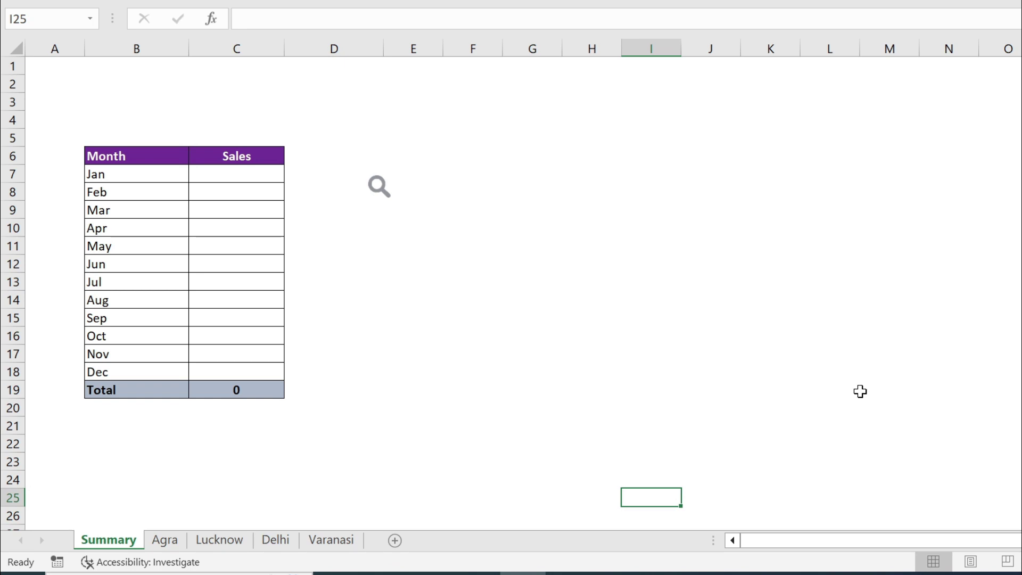
- Label B3 'Search' and copy the Month header's purple styling onto it with Format Painter
left_click(121, 100)
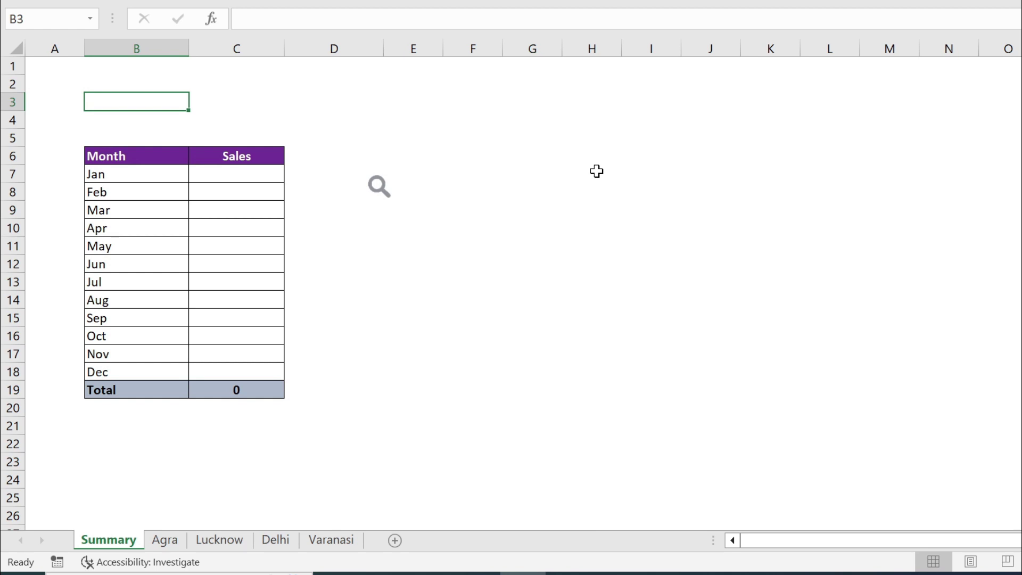
type("Search")
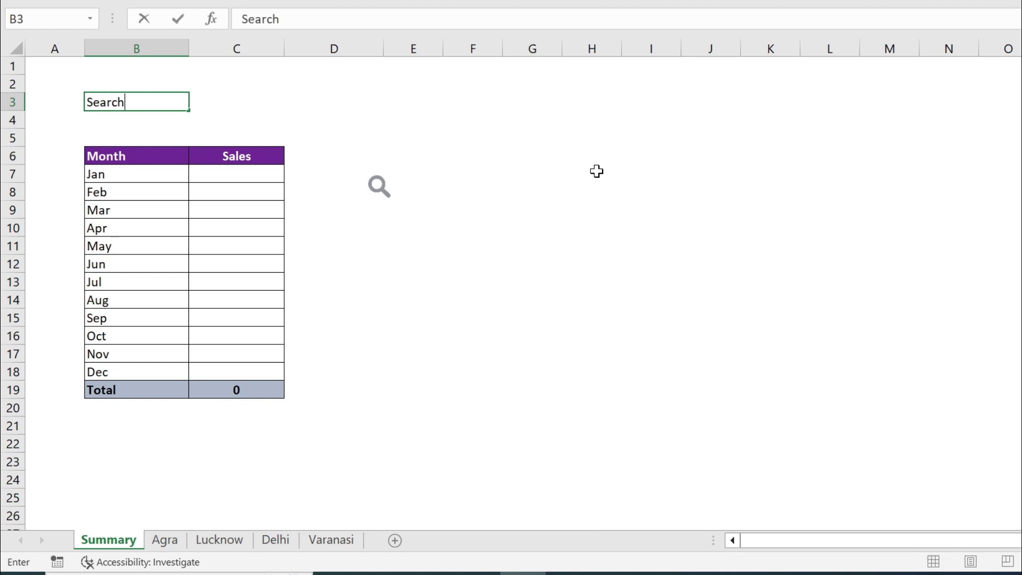
left_click(590, 208)
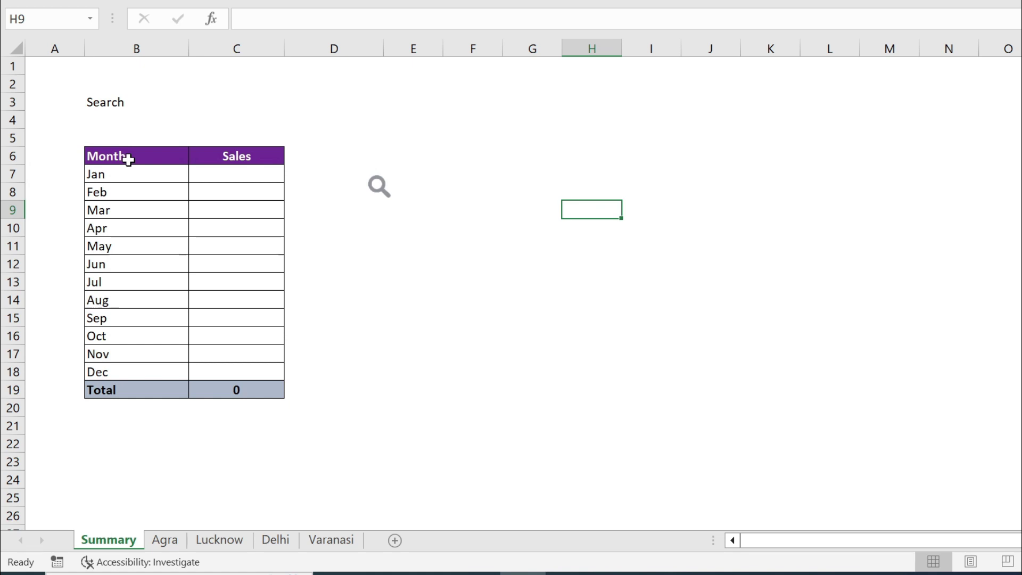
left_click(128, 160)
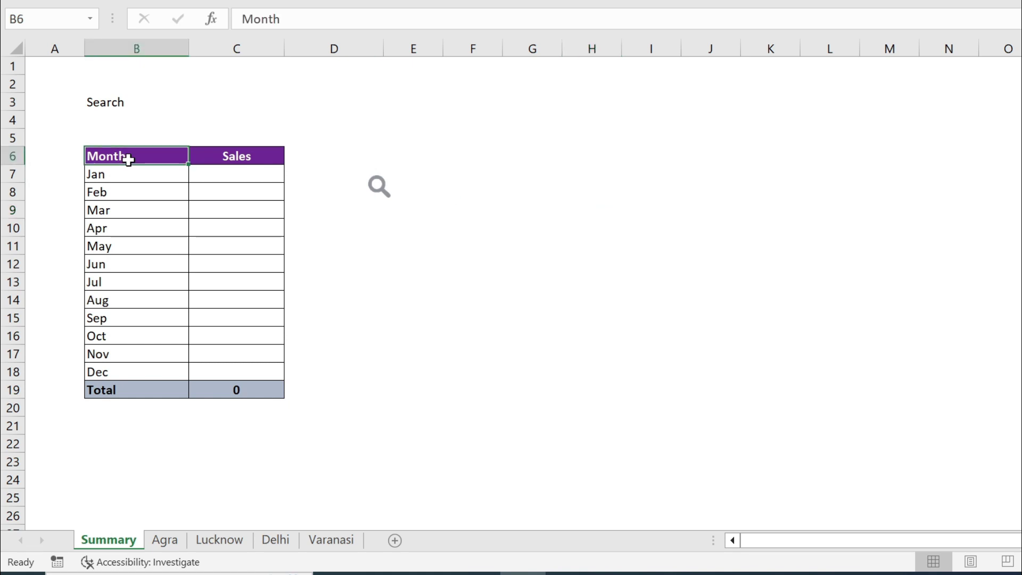
left_click(90, 2)
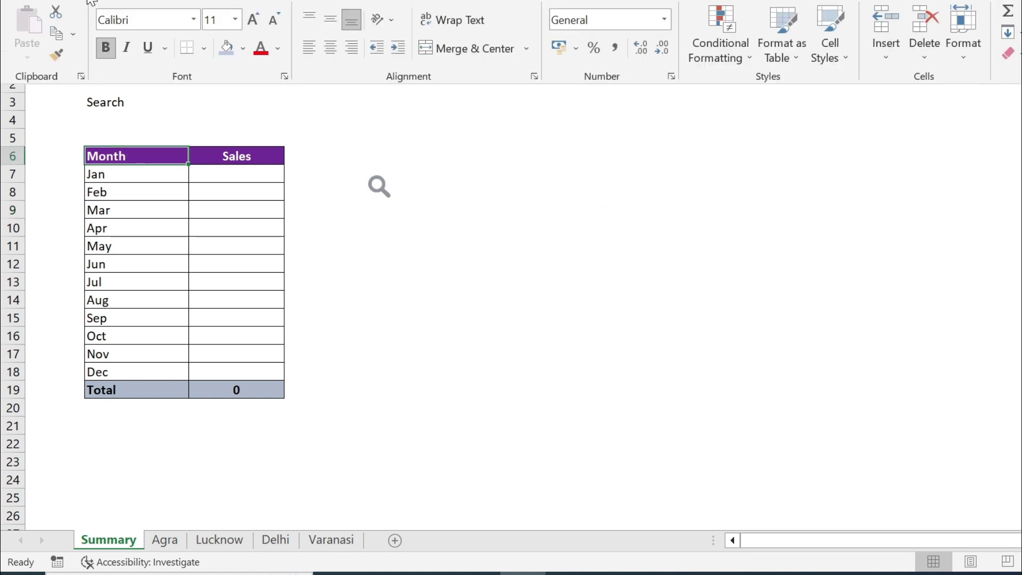
left_click(57, 55)
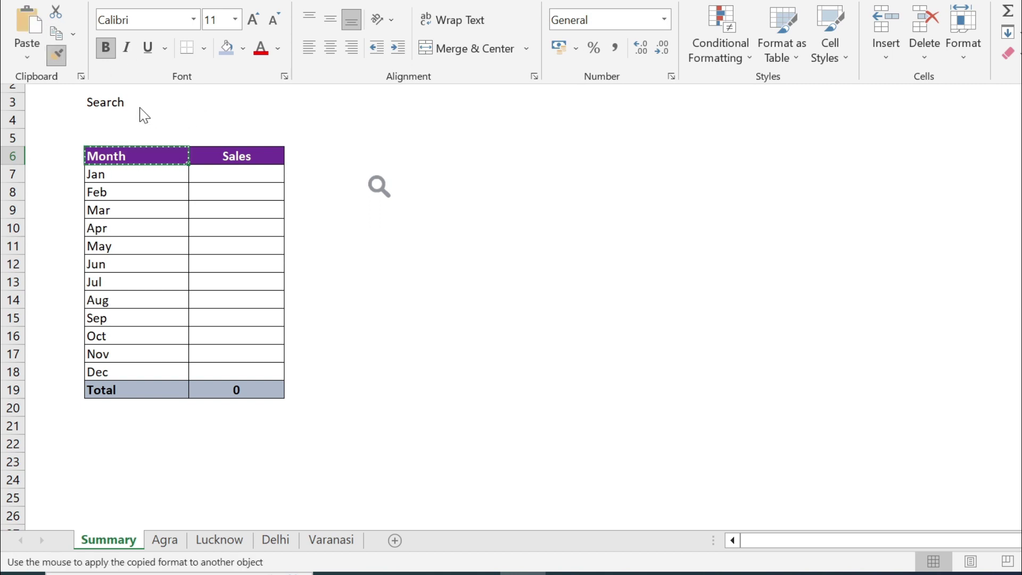
left_click(140, 108)
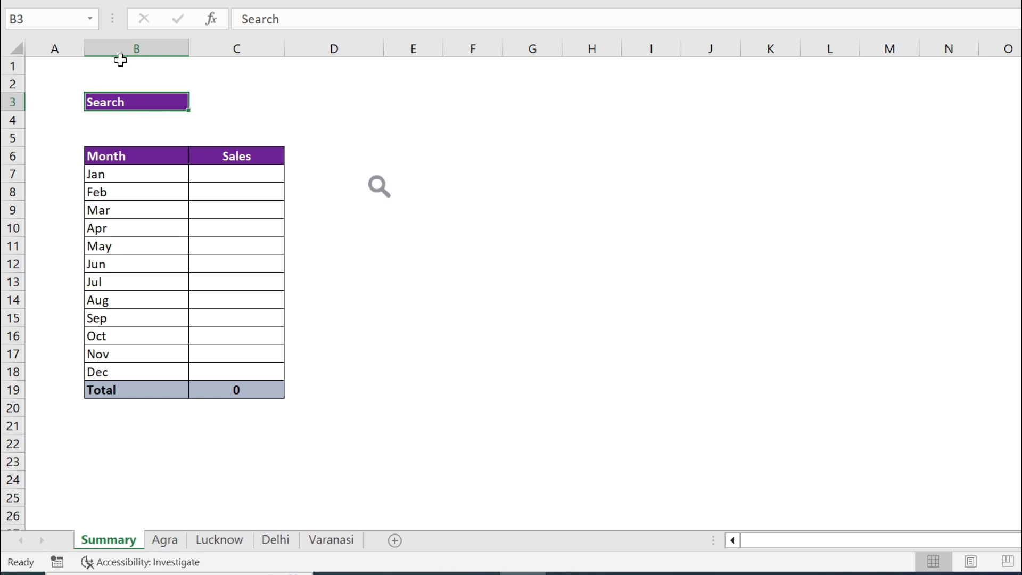
- Enlarge the Search label to 14 pt and select C3:D3 for the input box
left_click(351, 1)
left_click(254, 22)
left_click(255, 28)
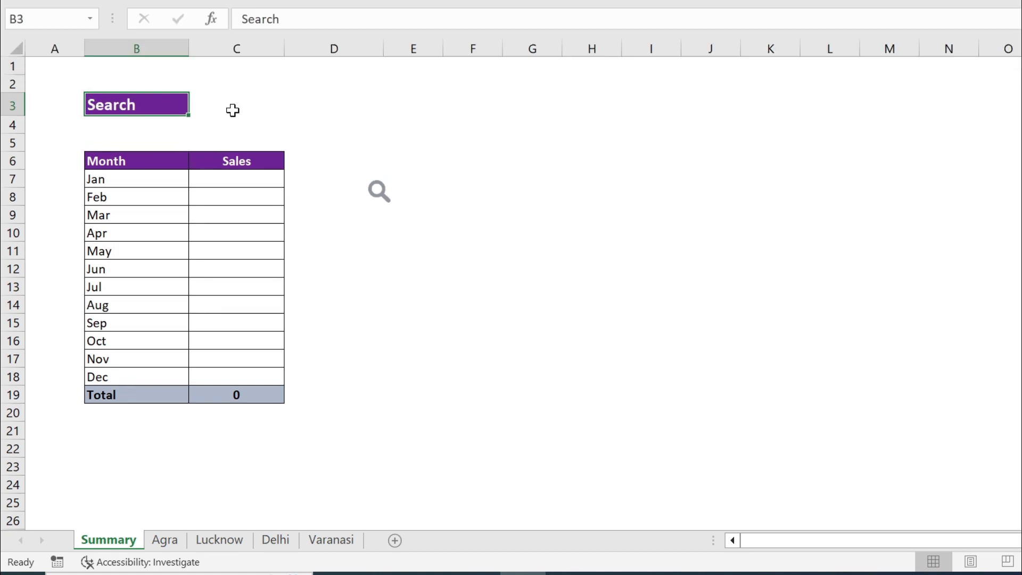
left_click_drag(233, 110, 348, 109)
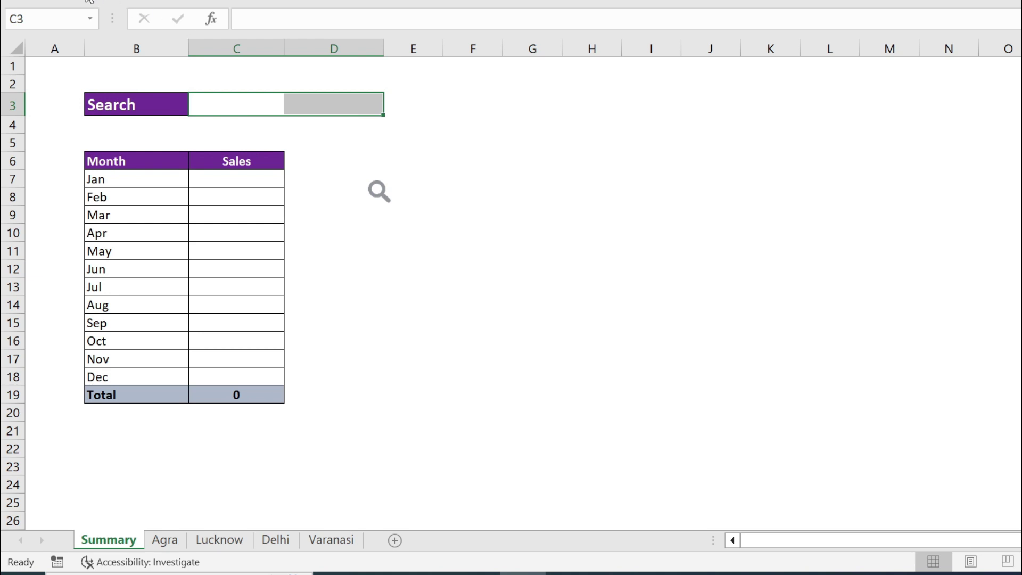
- Merge C3:D3 into one centred, light-blue, bold search box with a larger font
left_click(89, 1)
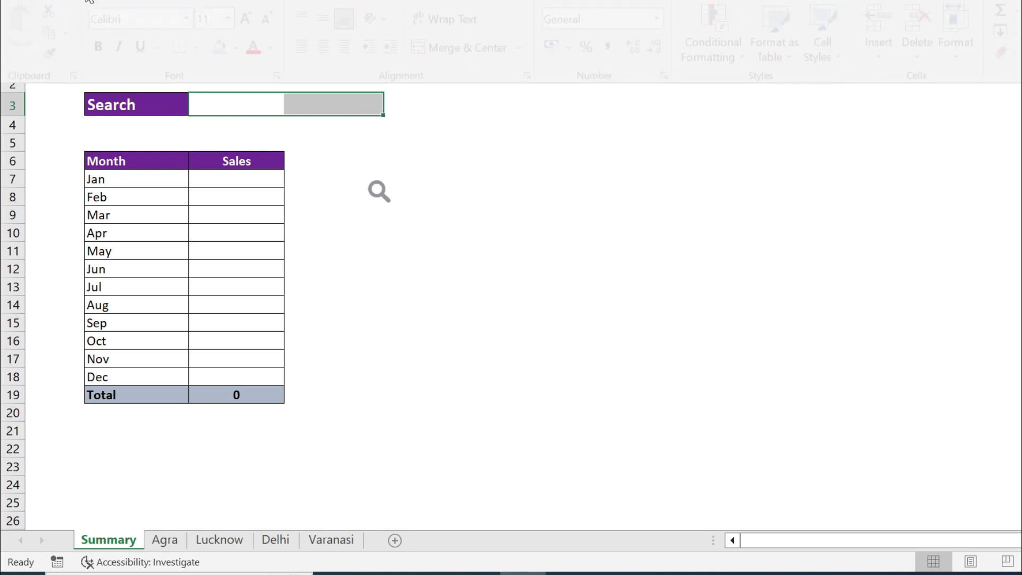
left_click(474, 52)
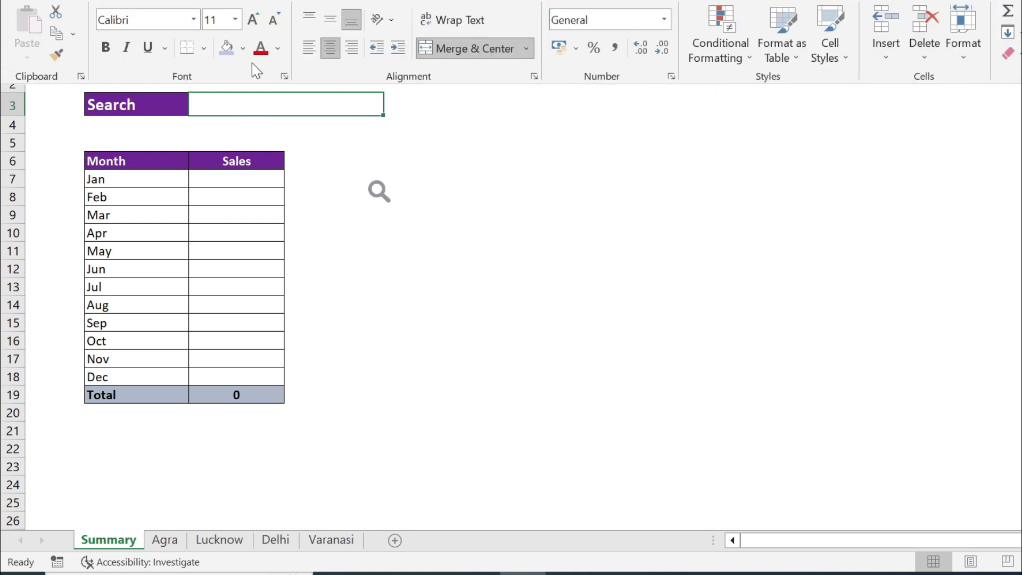
left_click(243, 49)
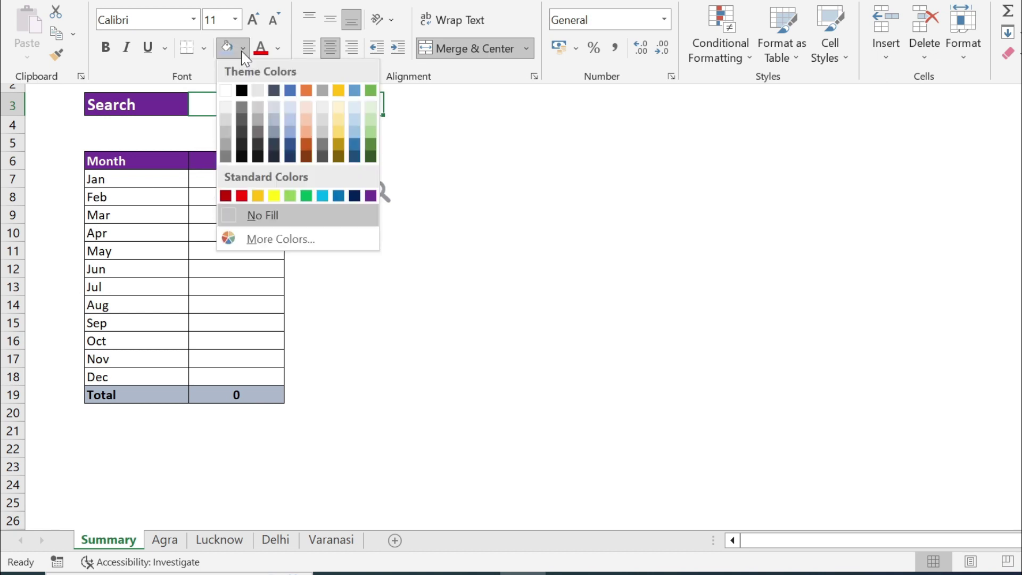
left_click(291, 111)
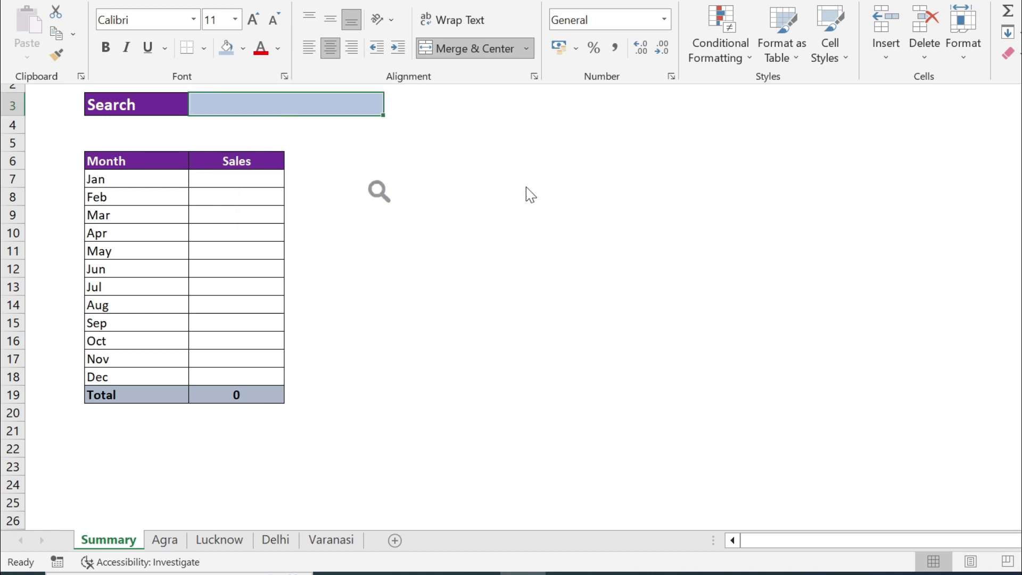
key("ctrl+b")
left_click(261, 29)
left_click(514, 197)
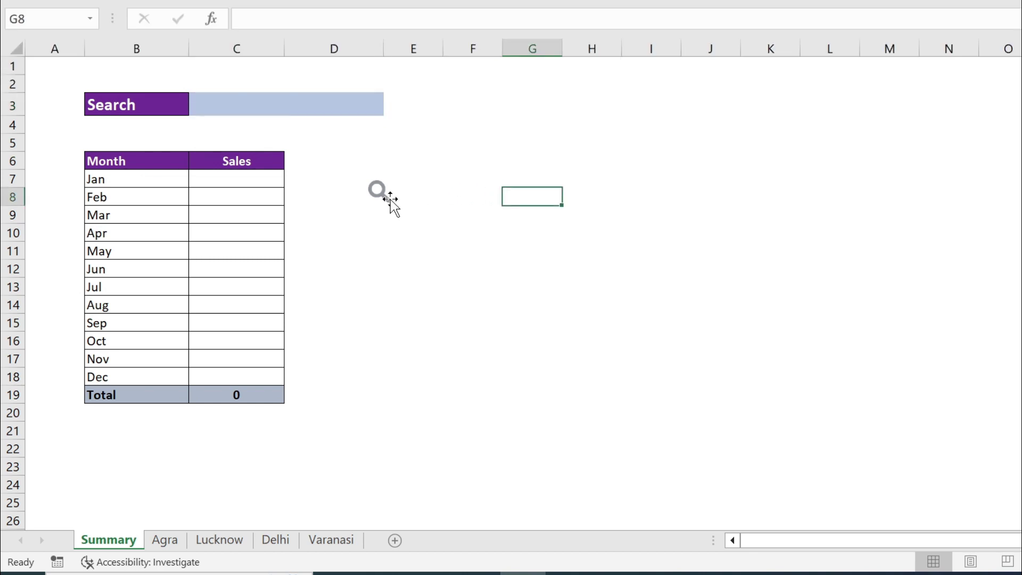
- Move the magnifier picture into the right end of the merged C3:D3 search box
left_click(378, 178)
left_click_drag(378, 177, 370, 107)
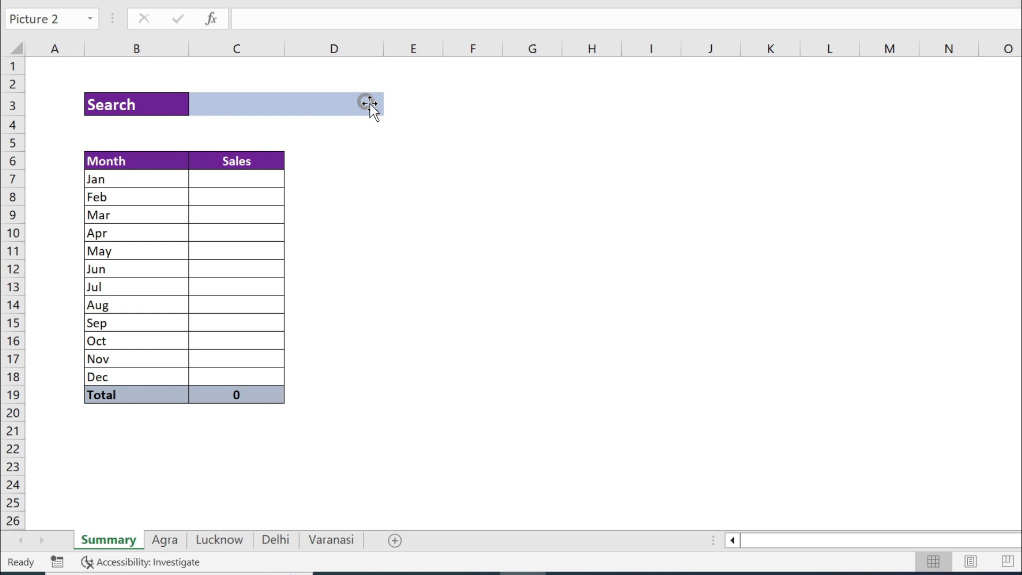
left_click_drag(370, 106, 370, 105)
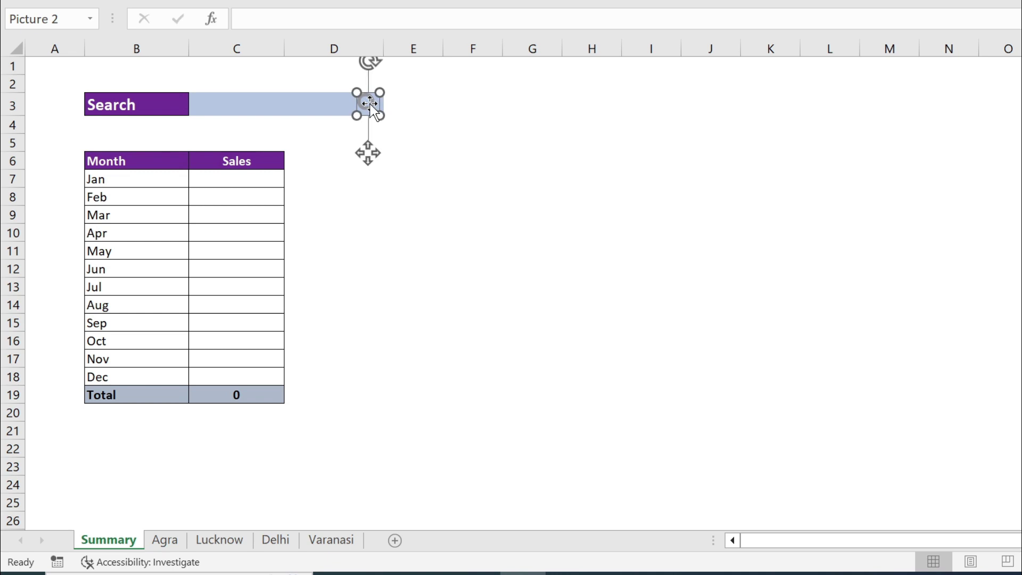
left_click(472, 286)
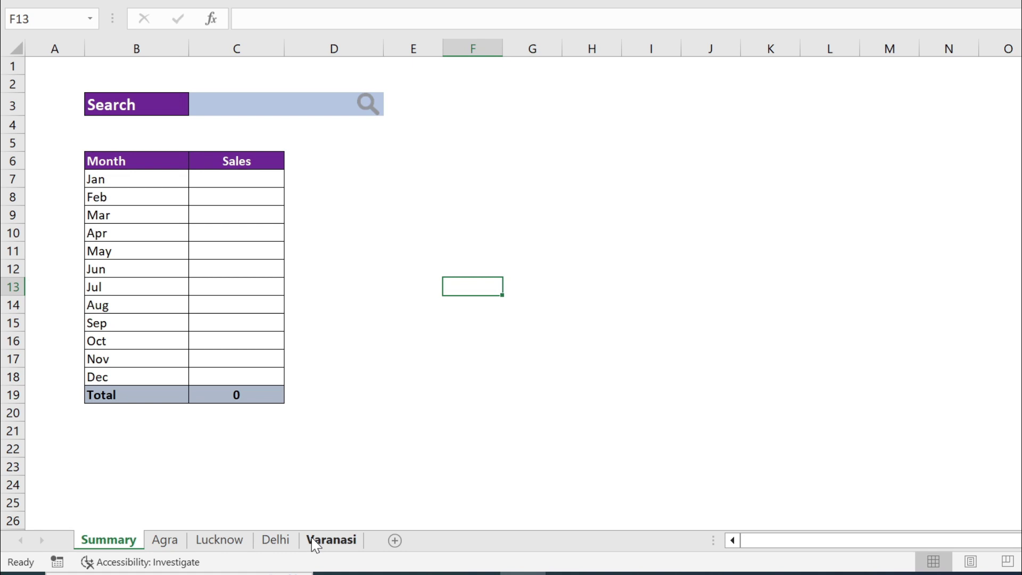
left_click(316, 540)
left_click(273, 540)
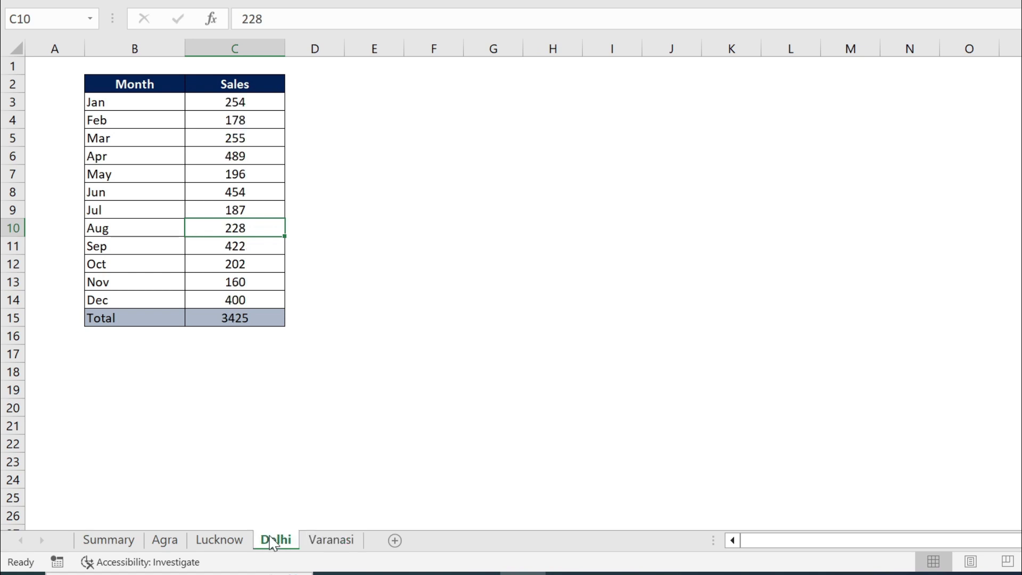
left_click(223, 542)
left_click(167, 545)
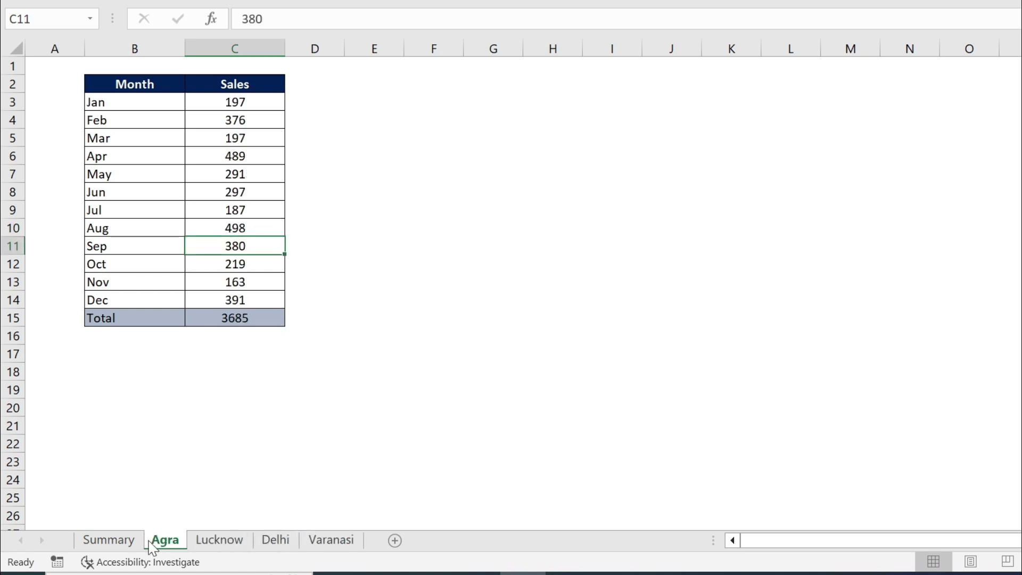
left_click(122, 542)
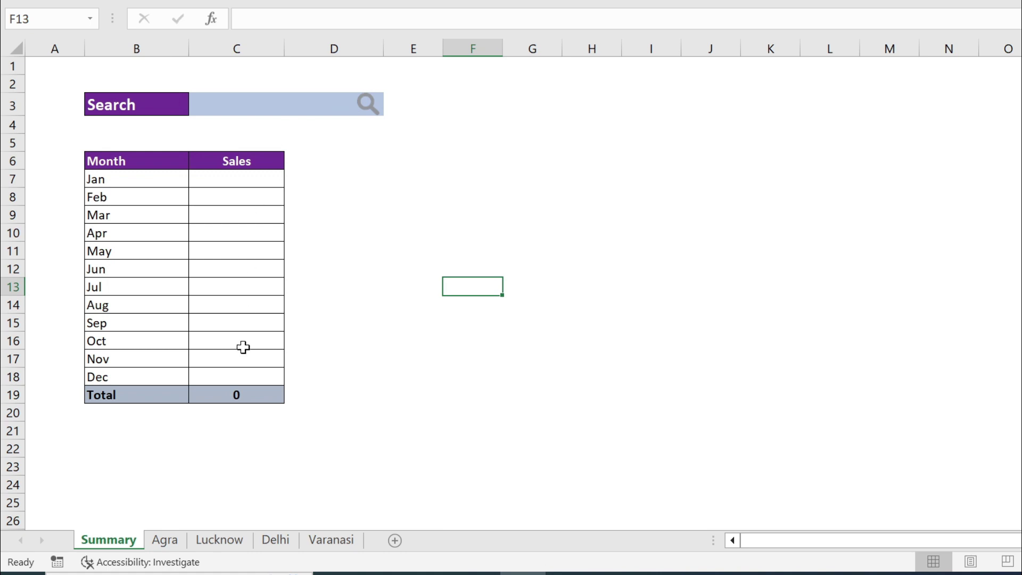
- Start the formula =VLOOKUP(B7, in C7 for January's sales
left_click(247, 181)
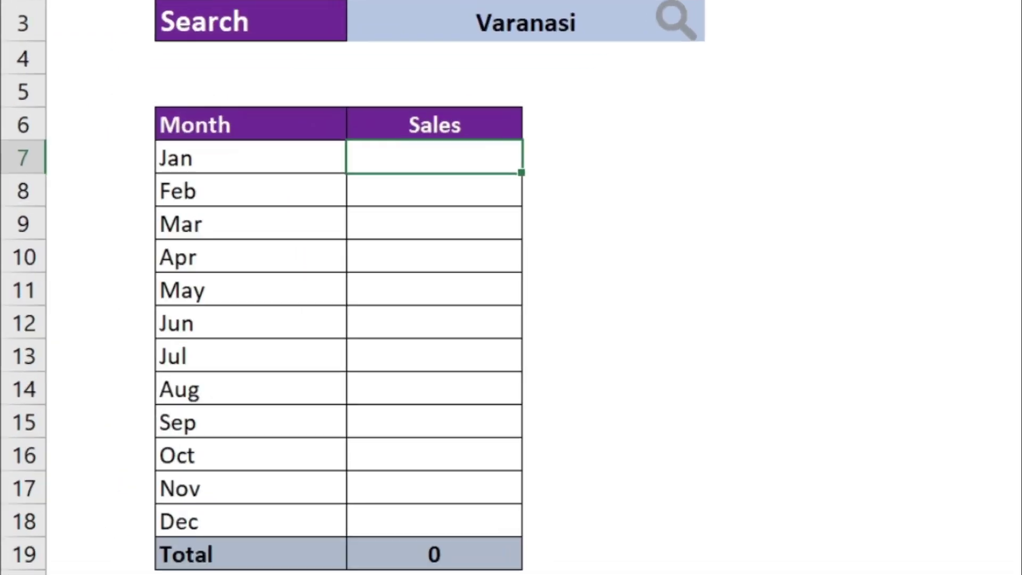
type("=vl")
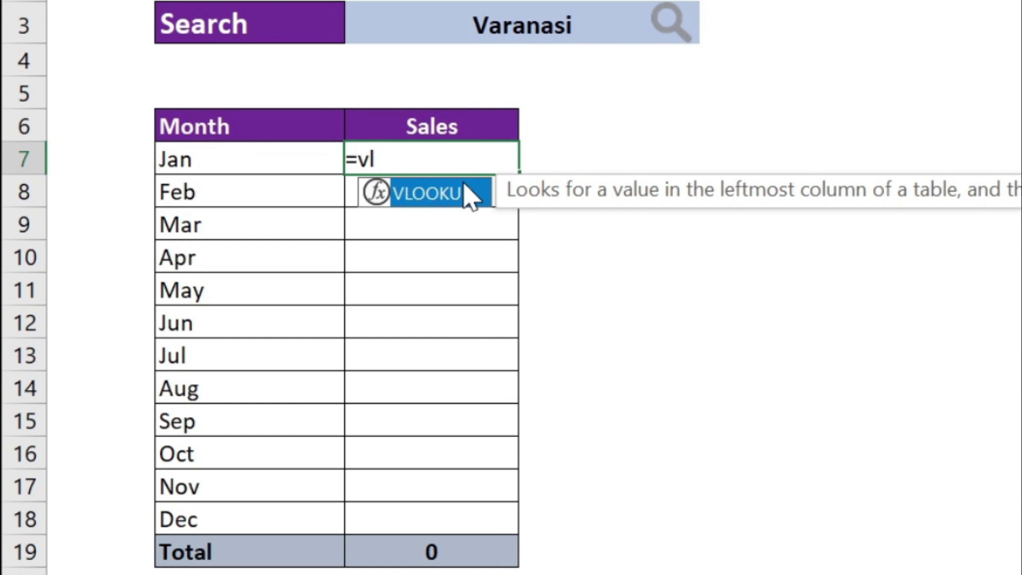
double_click(469, 194)
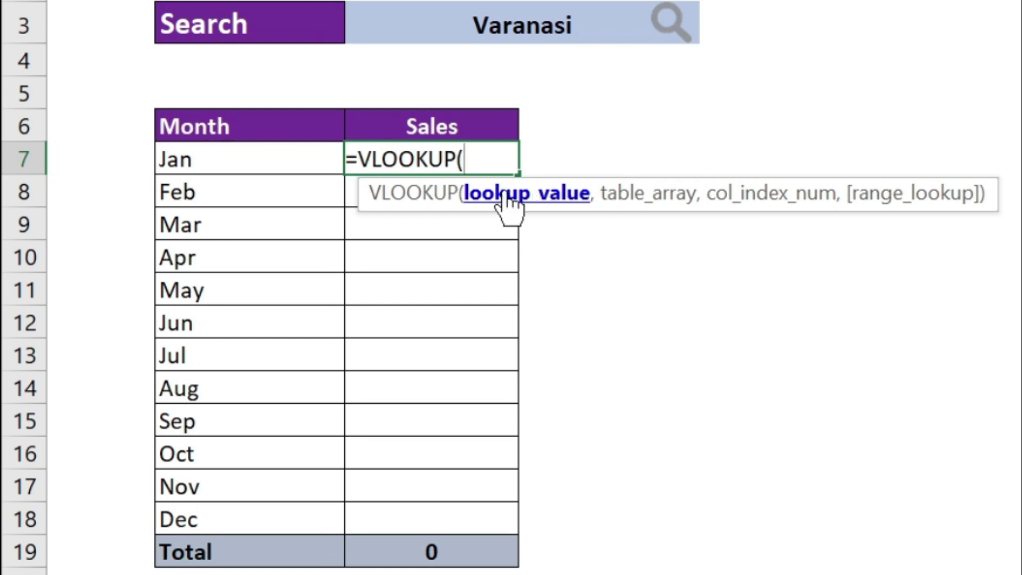
left_click(239, 162)
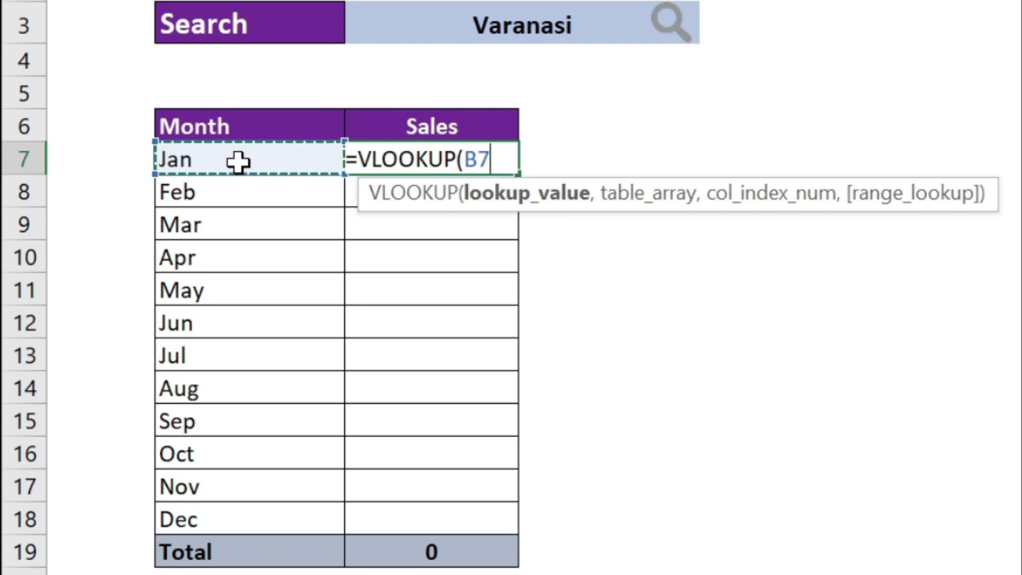
type(",")
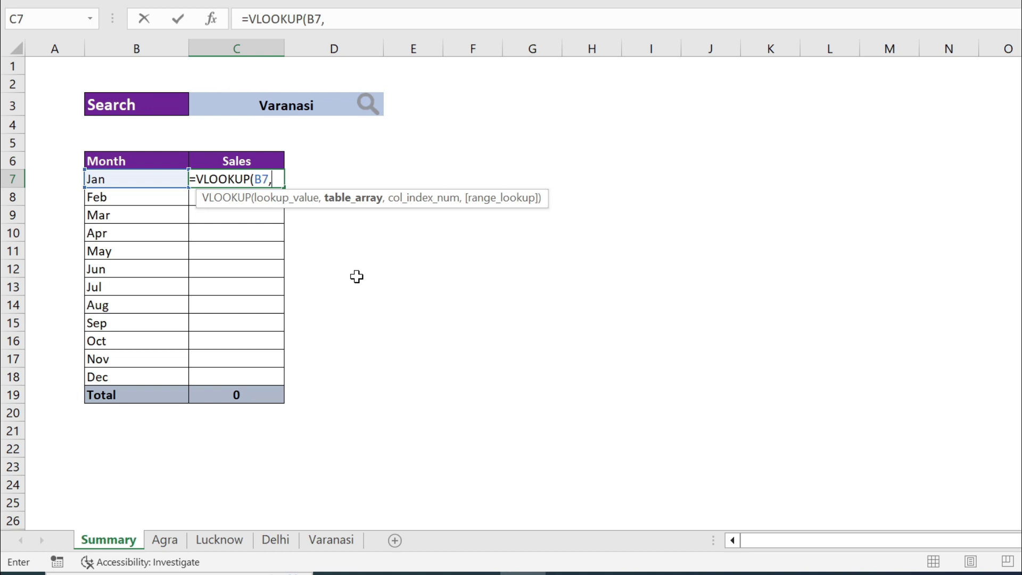
- Complete C7 as =VLOOKUP(B7,Lucknow!$B$3:$C$14,2,0) so January returns 282
left_click(219, 540)
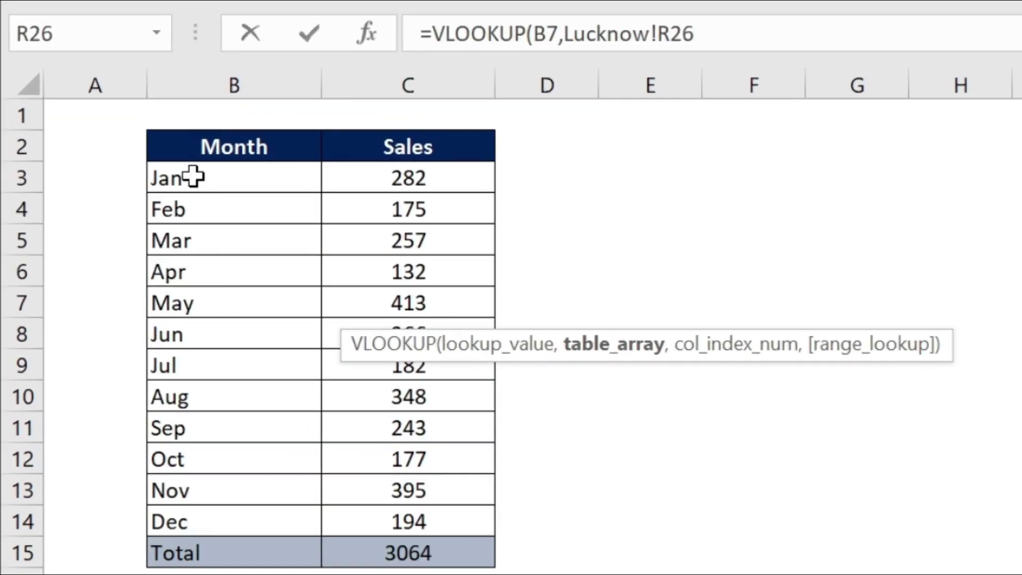
left_click_drag(115, 101, 211, 211)
left_click_drag(366, 367, 405, 512)
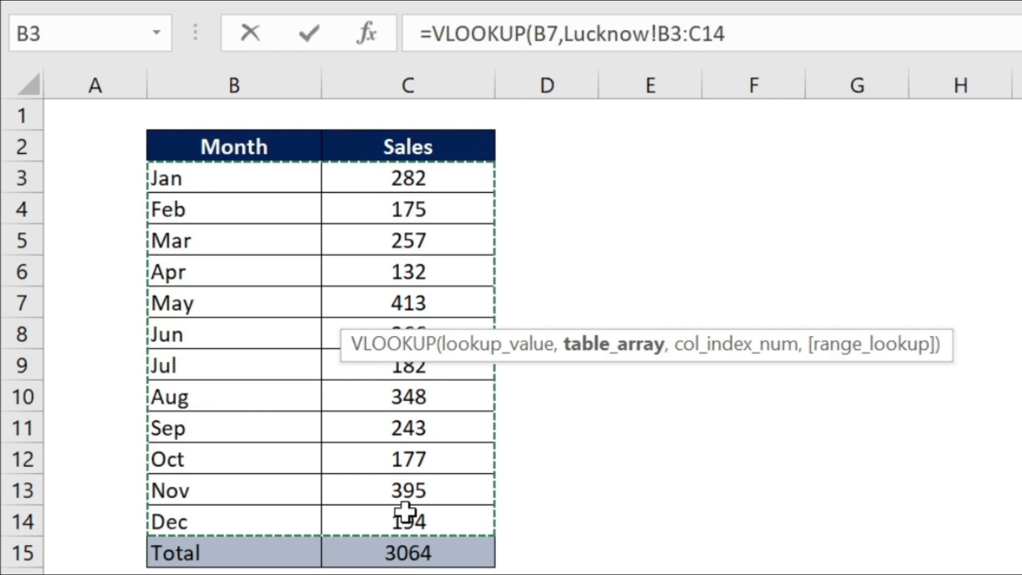
key("F4")
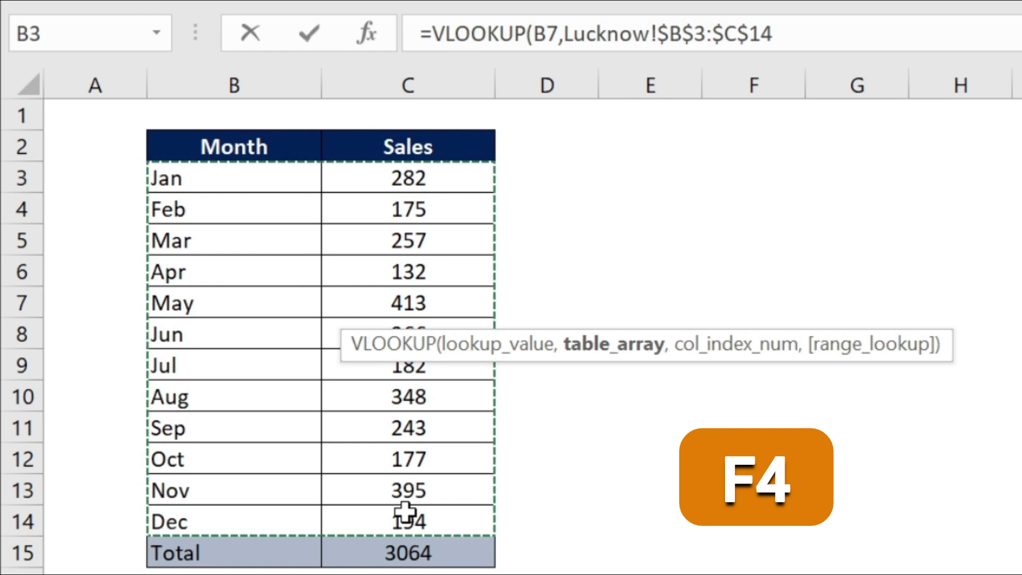
type(",")
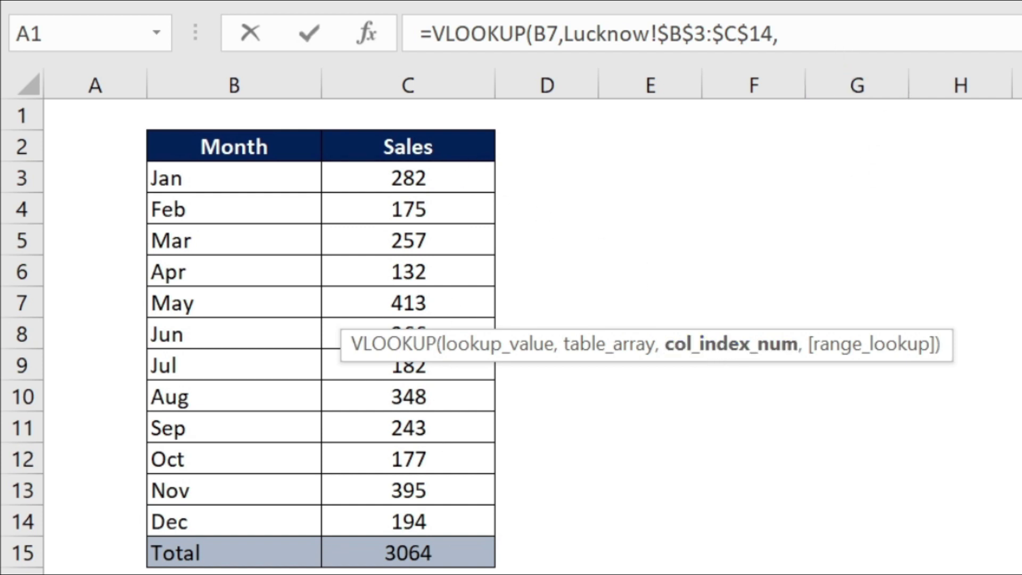
type("2")
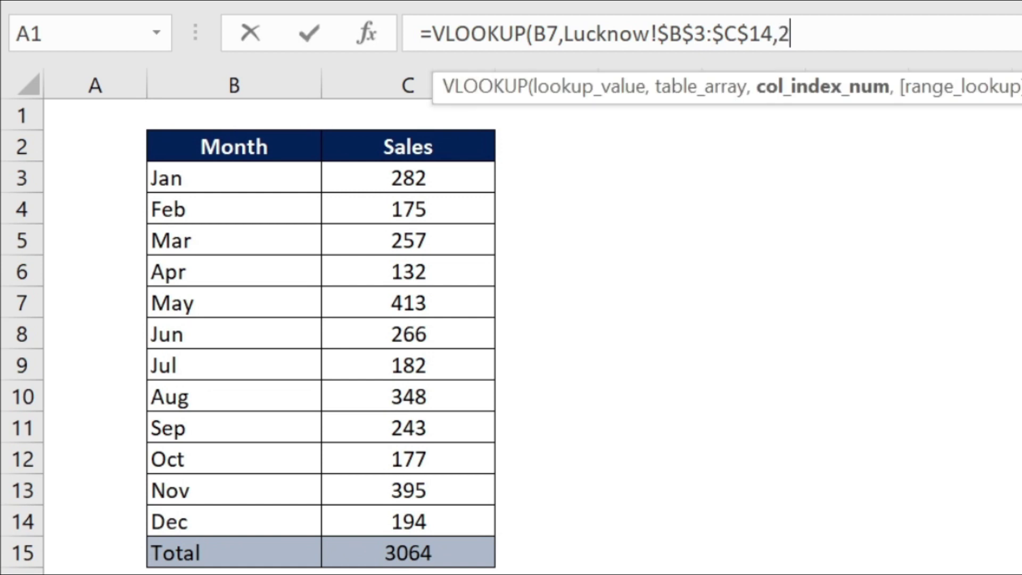
type(",0")
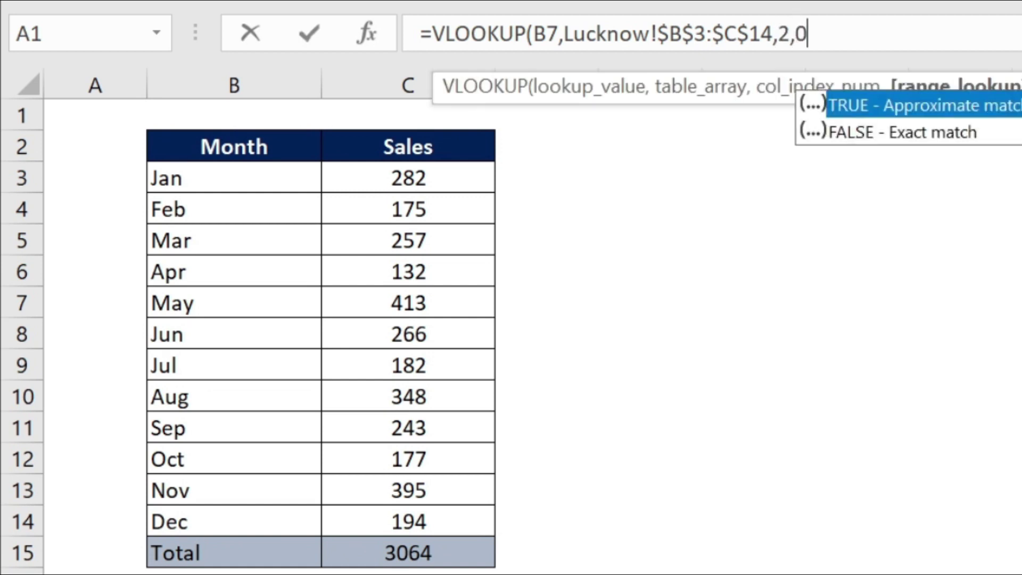
type(")")
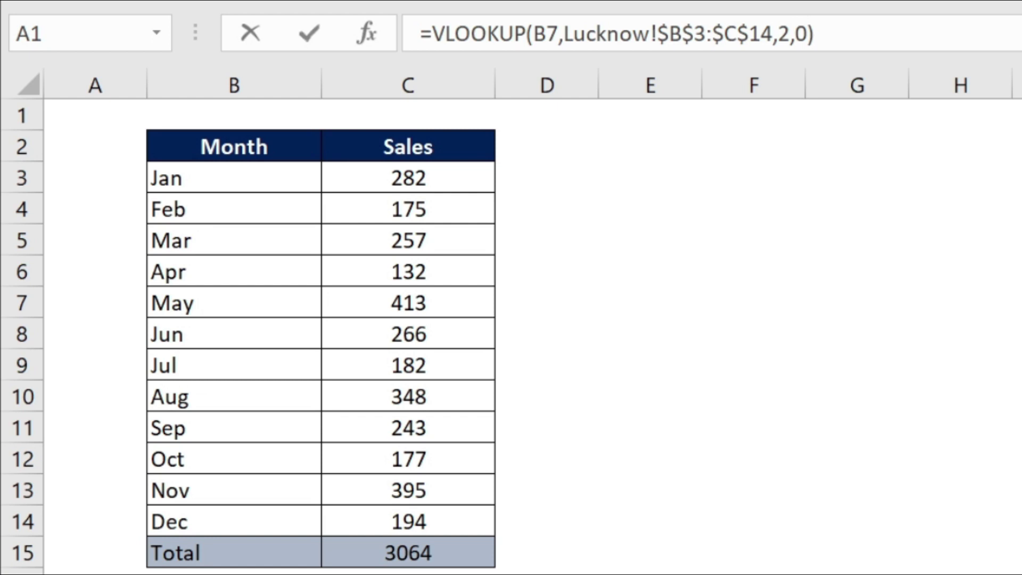
key("Return")
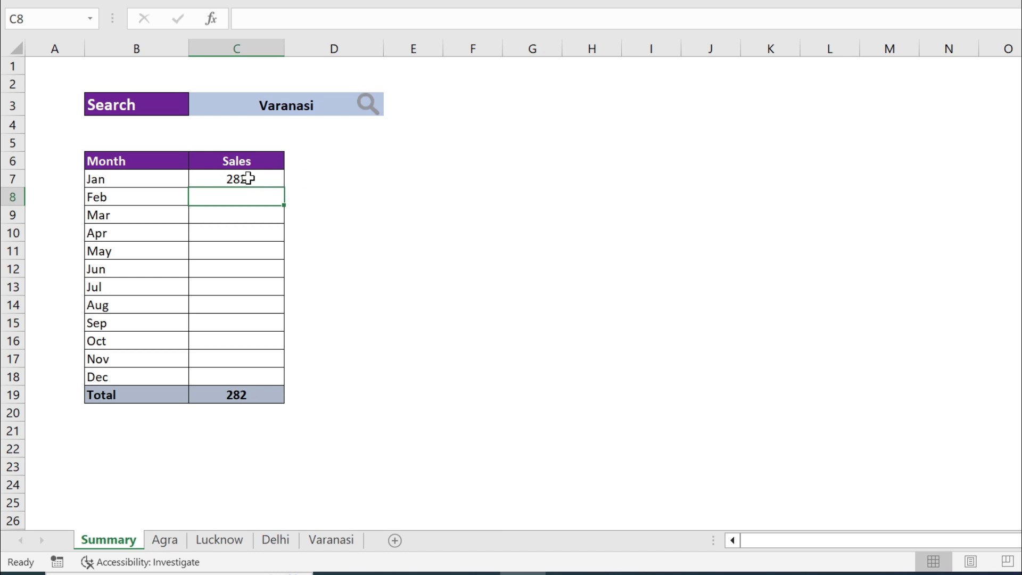
- Fill C7's lookup down to C18 and check the results against the Lucknow sheet
left_click(247, 177)
left_click_drag(285, 188, 310, 384)
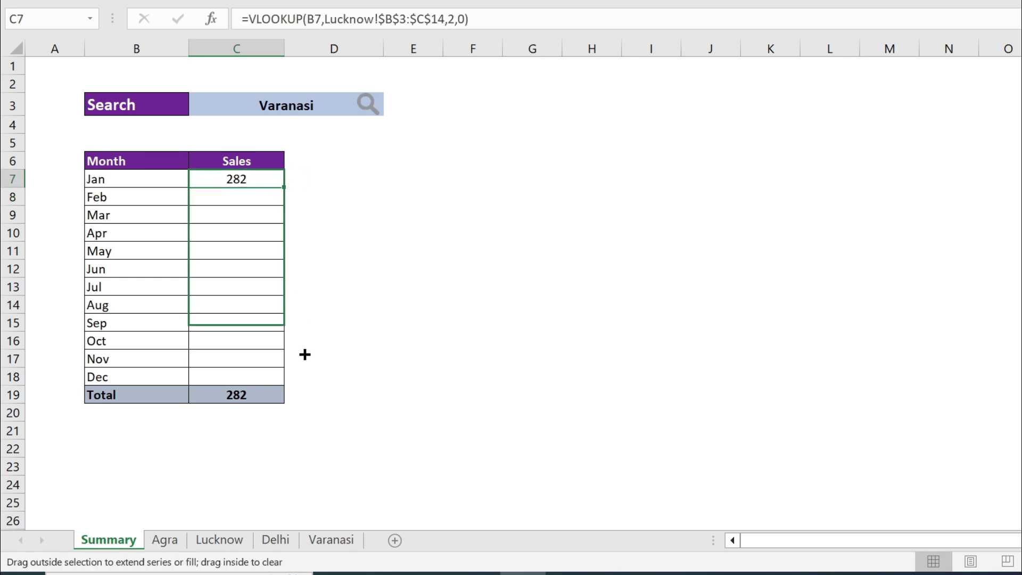
left_click(262, 464)
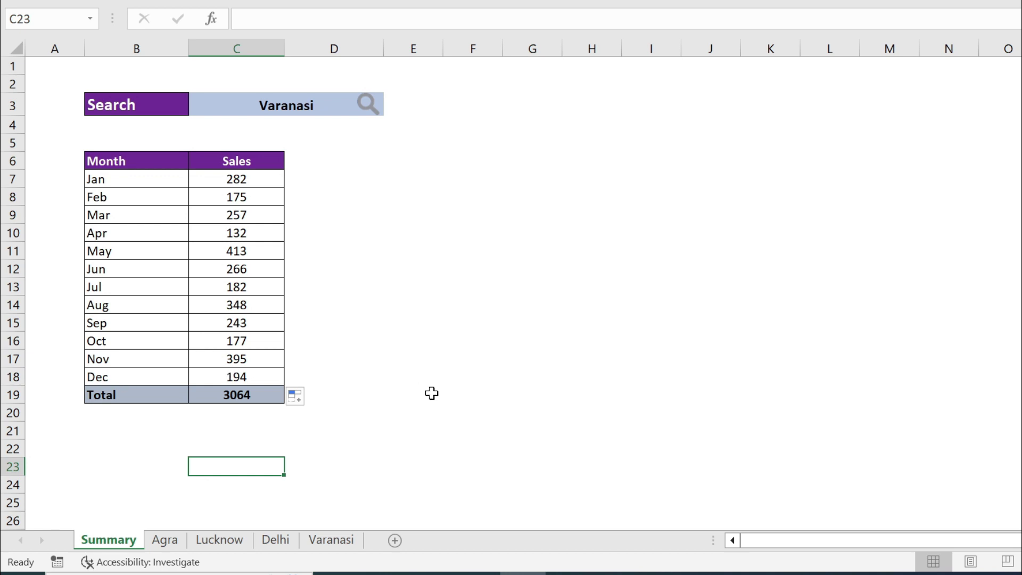
left_click(226, 542)
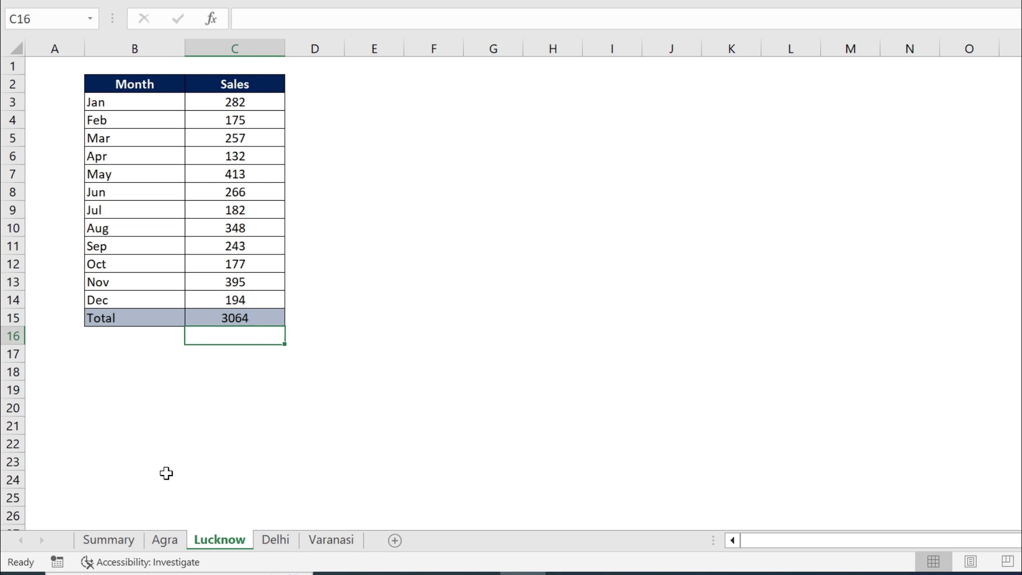
left_click(128, 540)
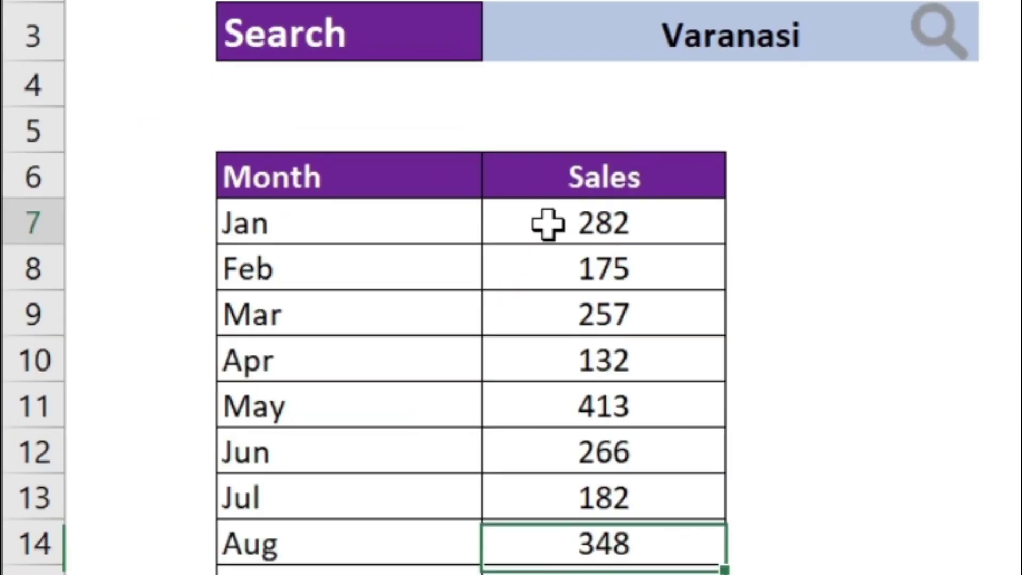
left_click(548, 223)
- Insert INDIRECT( before the Lucknow range in C7 and add the "'" opening quote
key("F2")
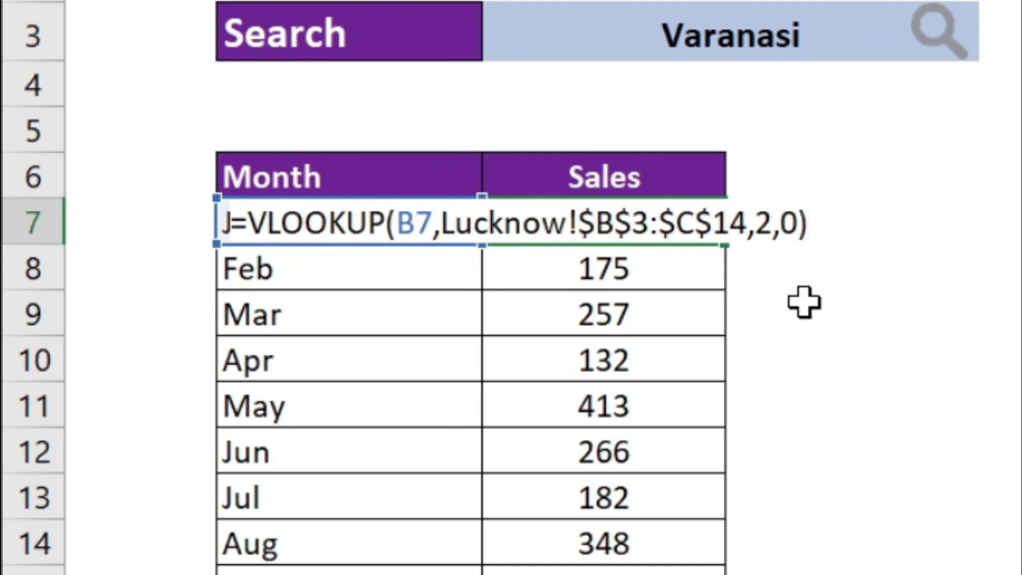
left_click(441, 223)
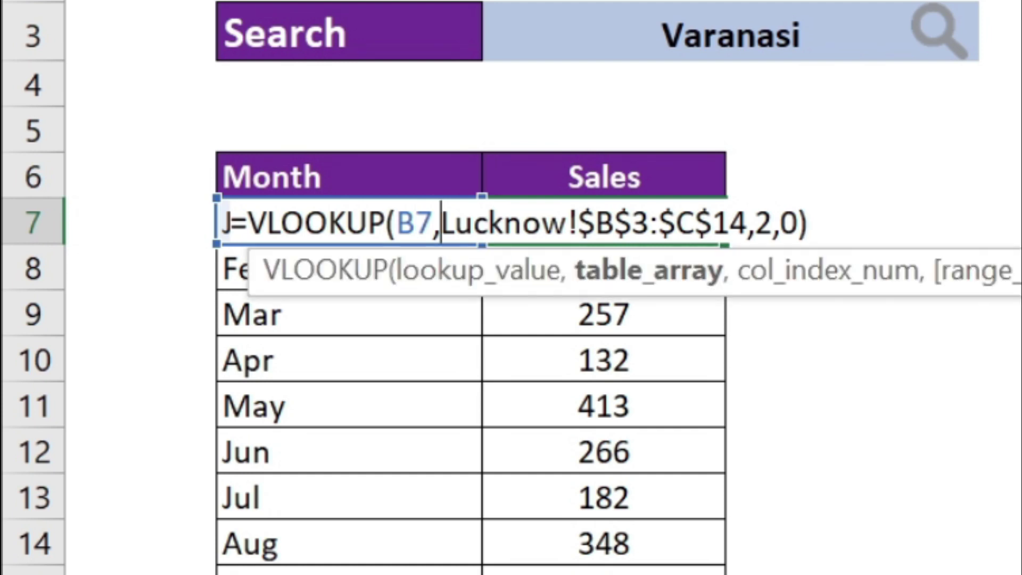
type("ind")
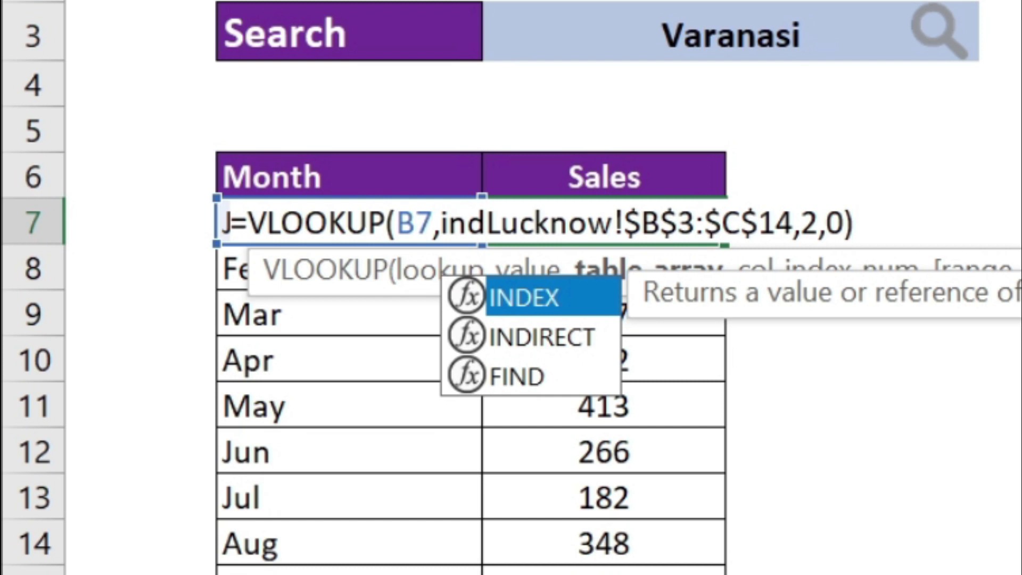
double_click(560, 335)
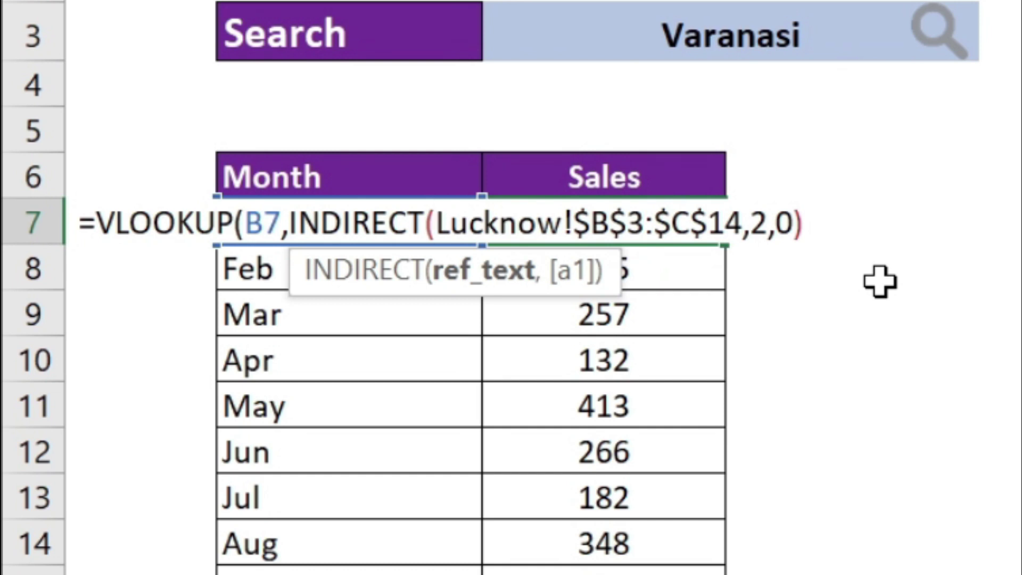
type("\"'")
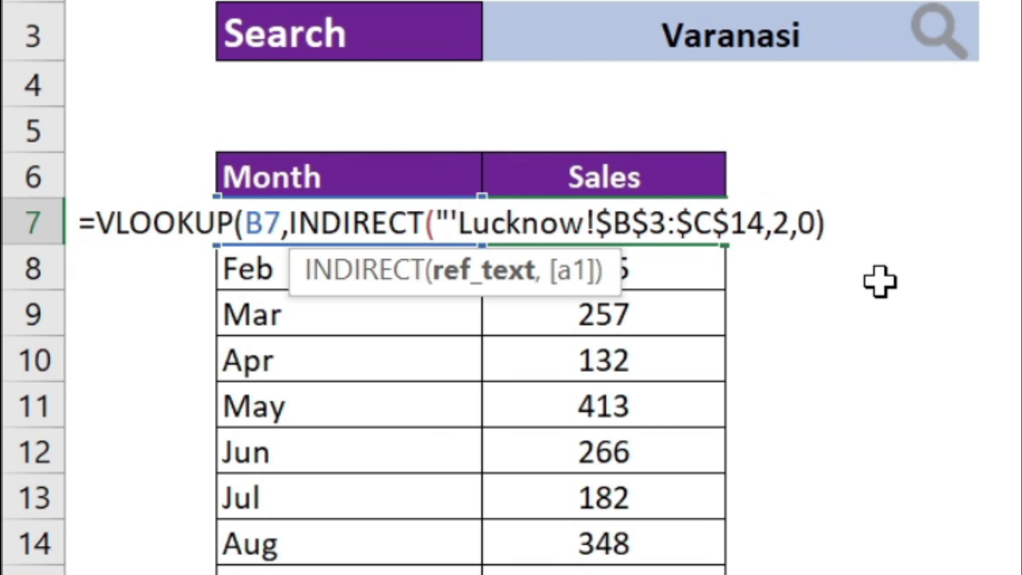
type("\"")
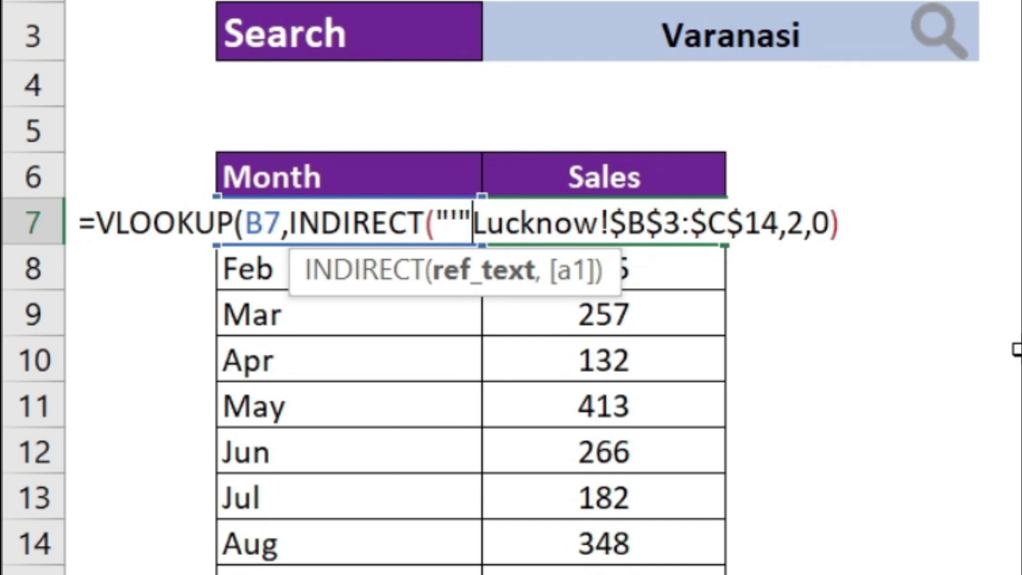
- Replace Lucknow with &$C$3&"'! so INDIRECT reads the search cell, returning 397
type("&")
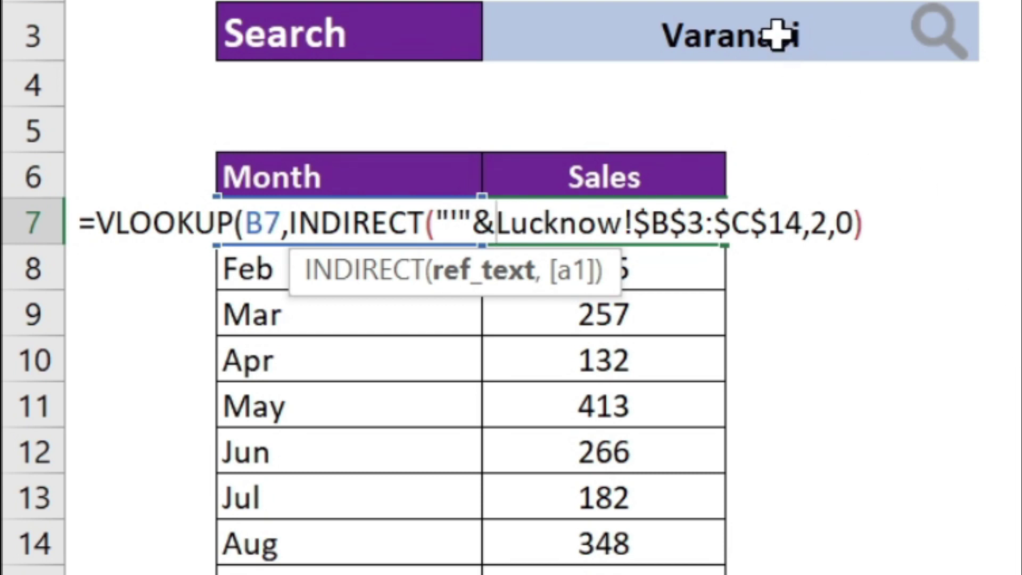
left_click(777, 35)
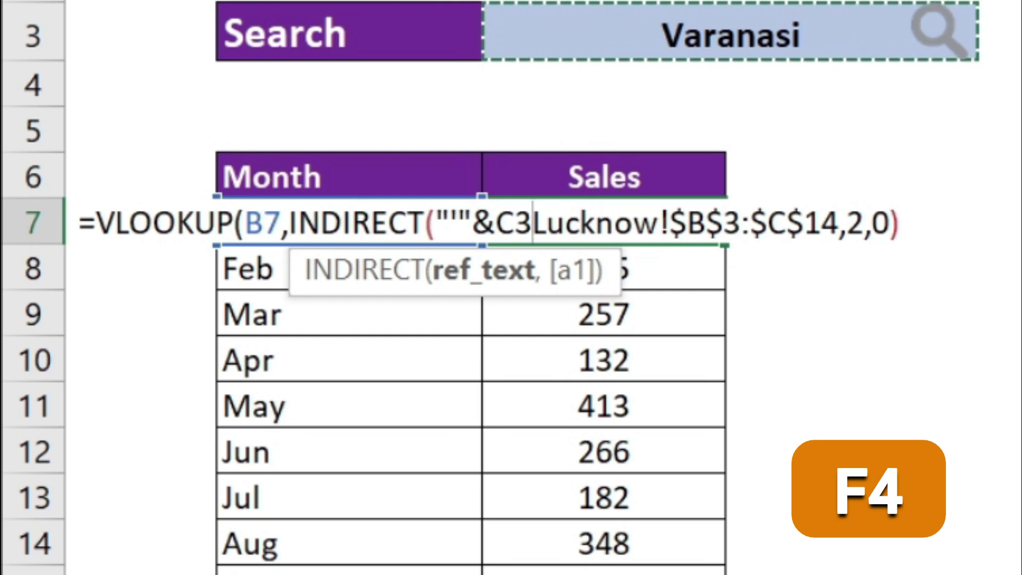
key("F4")
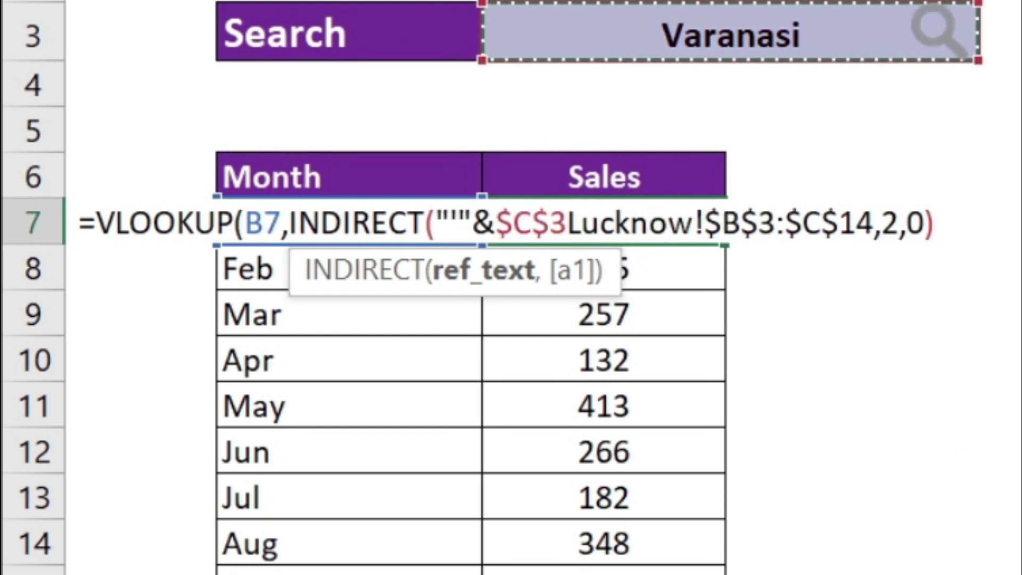
key("Delete")
key("Delete")
key("Delete")
key("Delete")
key("Delete")
key("Delete")
key("Delete")
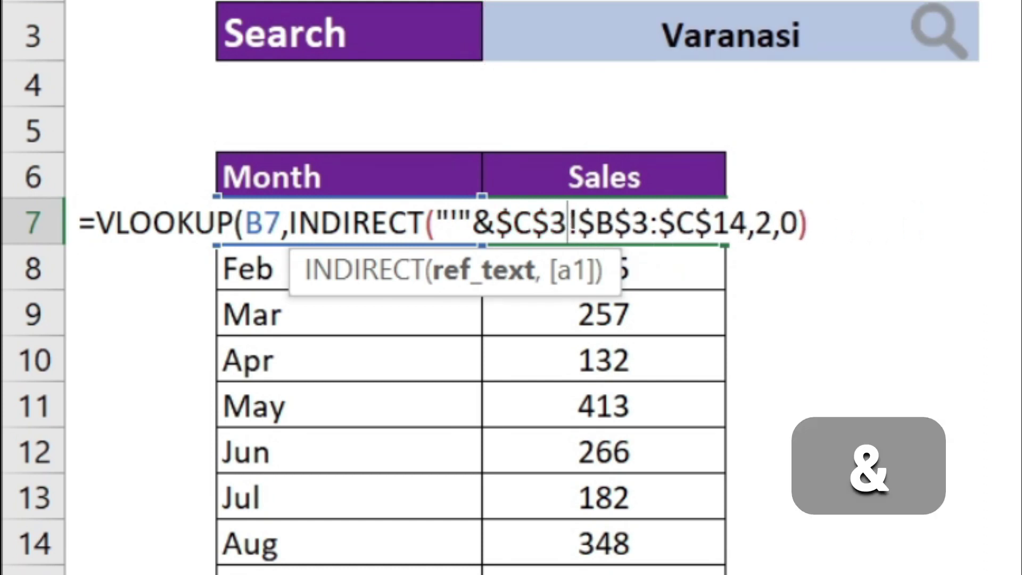
type("&")
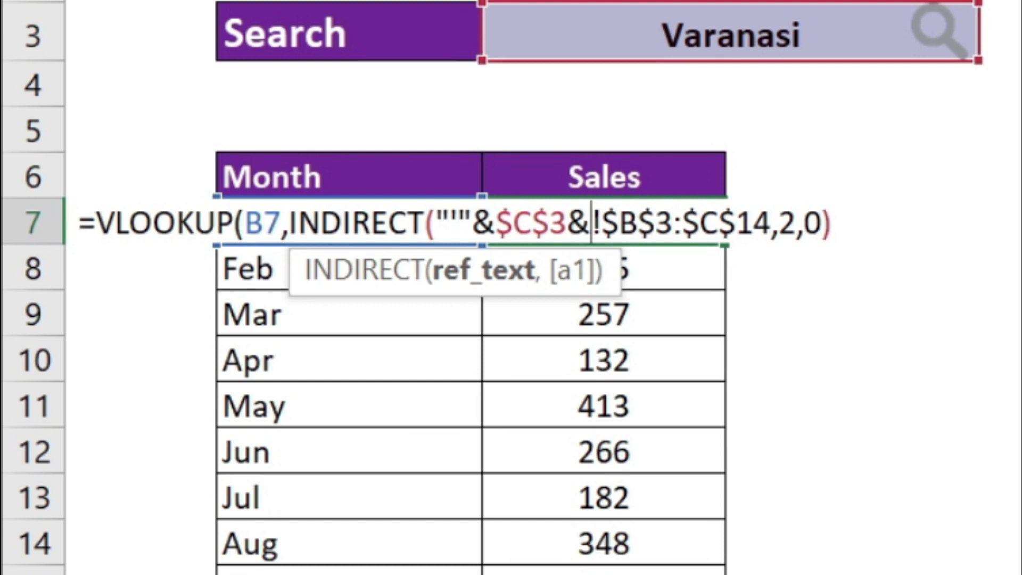
type("\"'")
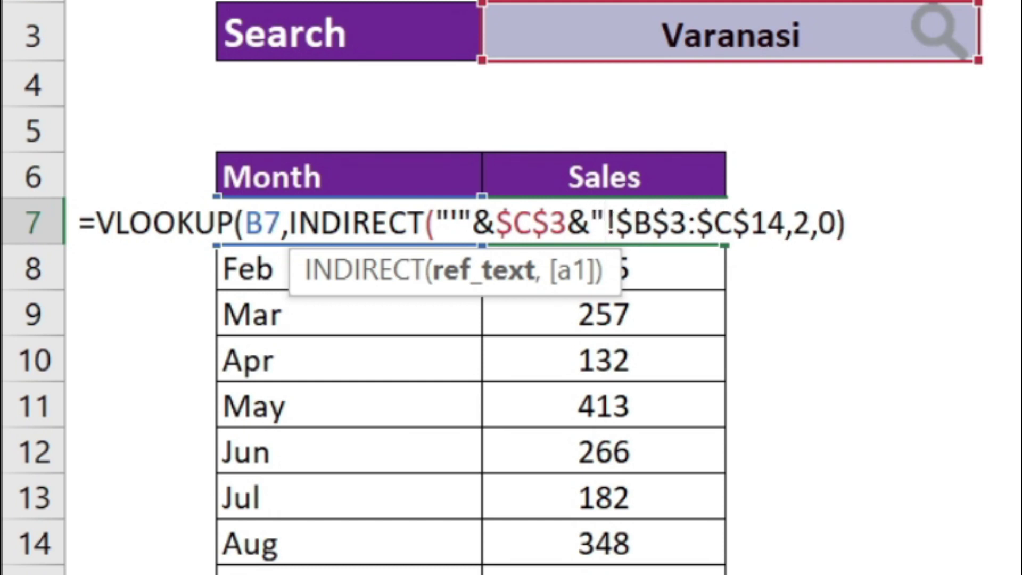
type("\"")
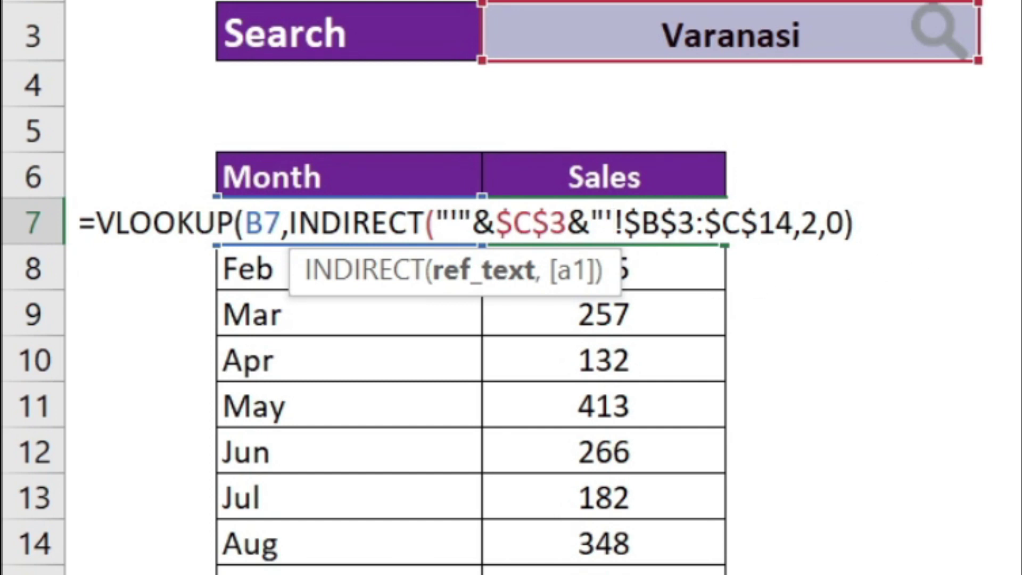
left_click(793, 222)
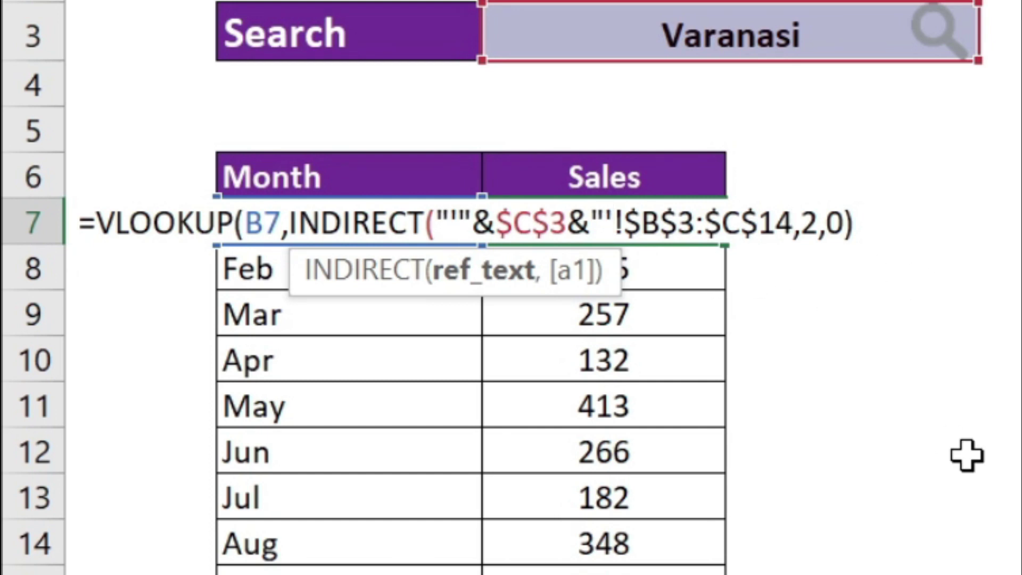
type("\"")
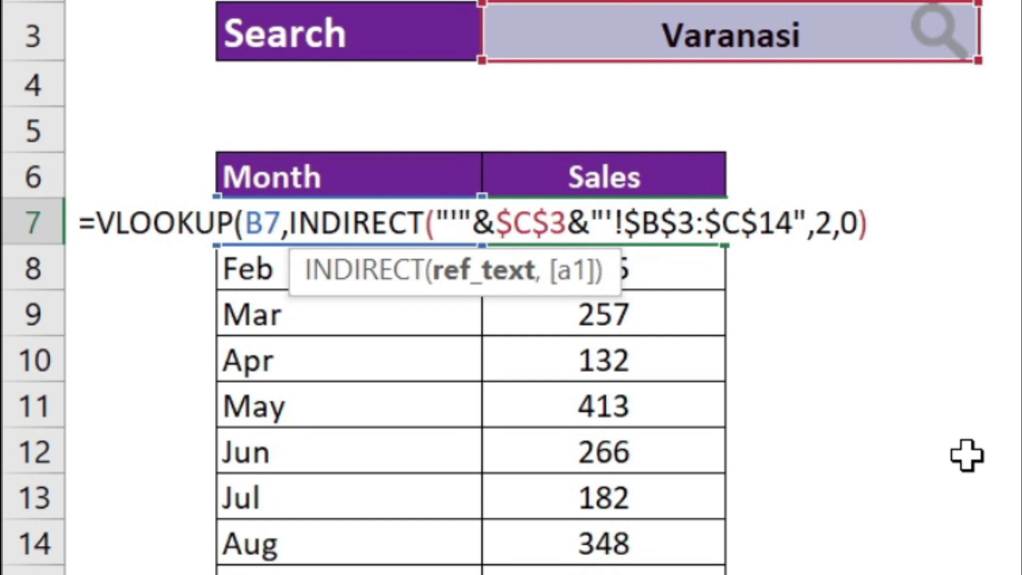
type(")")
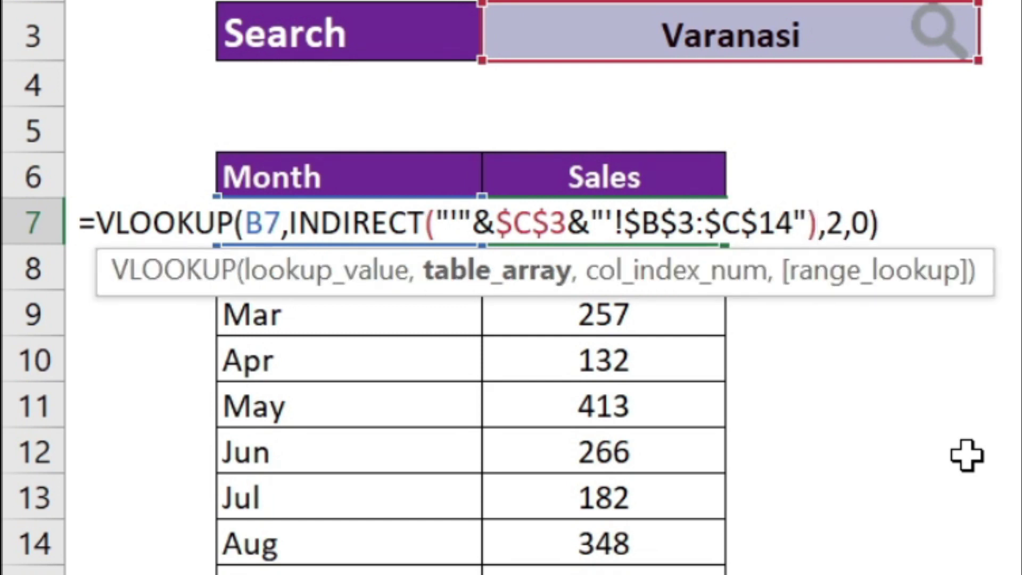
key("Return")
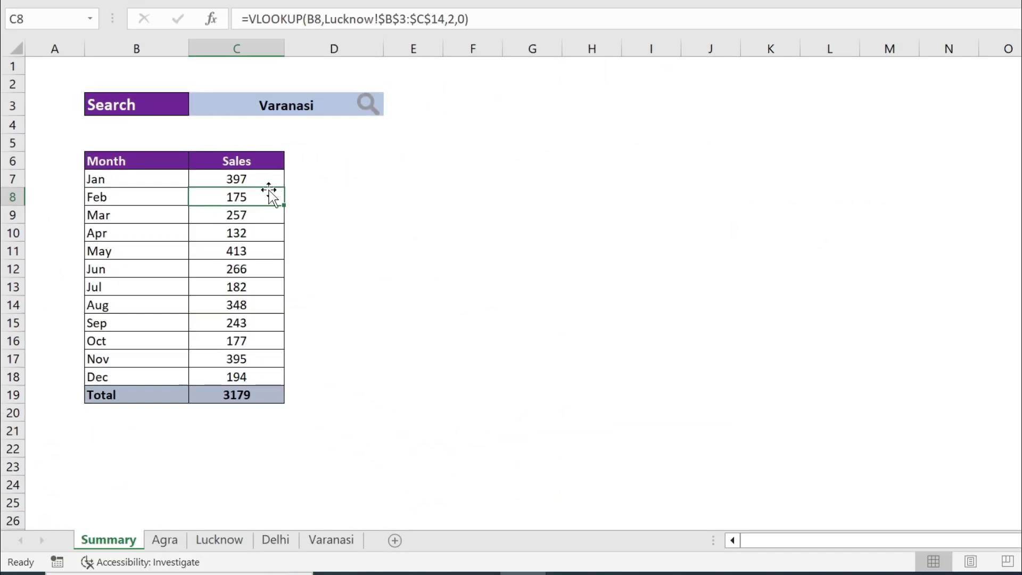
- Fill the INDIRECT formula down to C18 and confirm Varanasi's 3125 total on its sheet
left_click(263, 178)
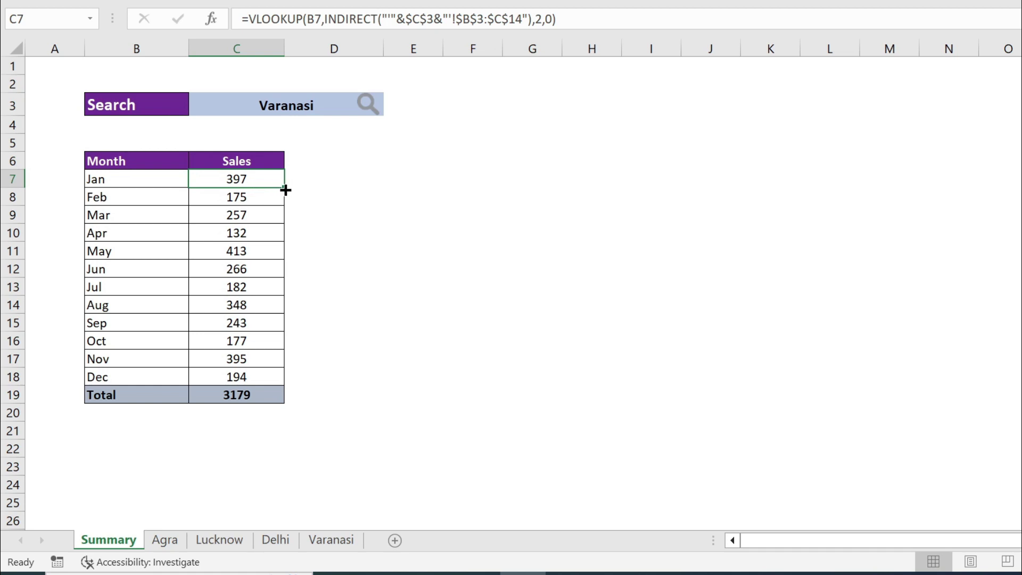
left_click_drag(283, 187, 281, 384)
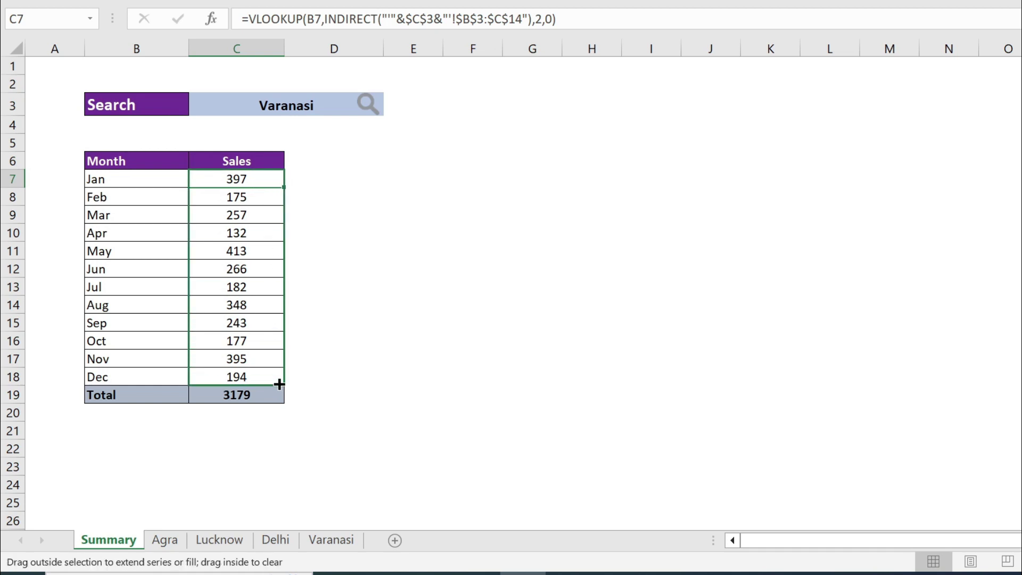
left_click(348, 402)
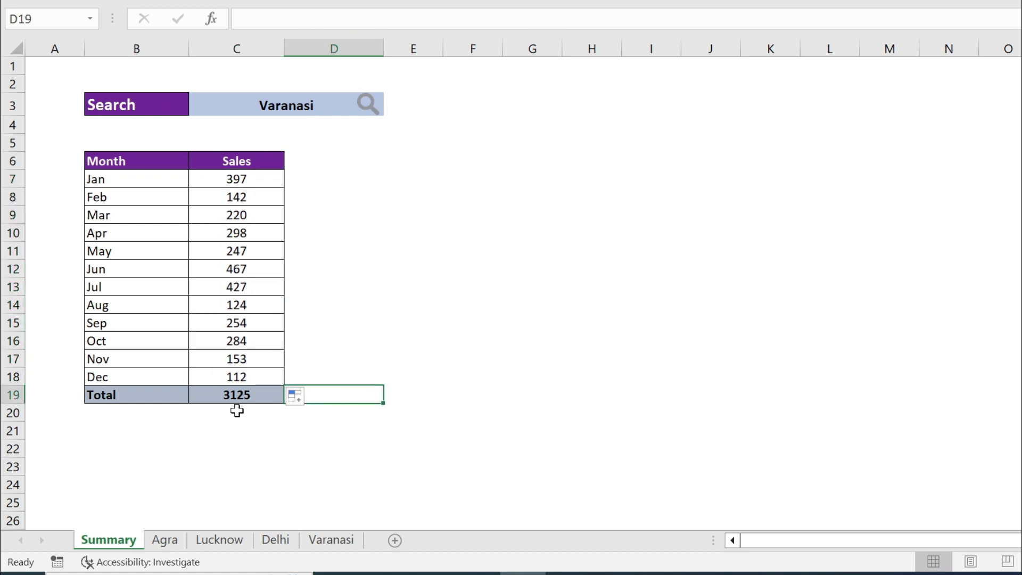
left_click(330, 543)
left_click(251, 317)
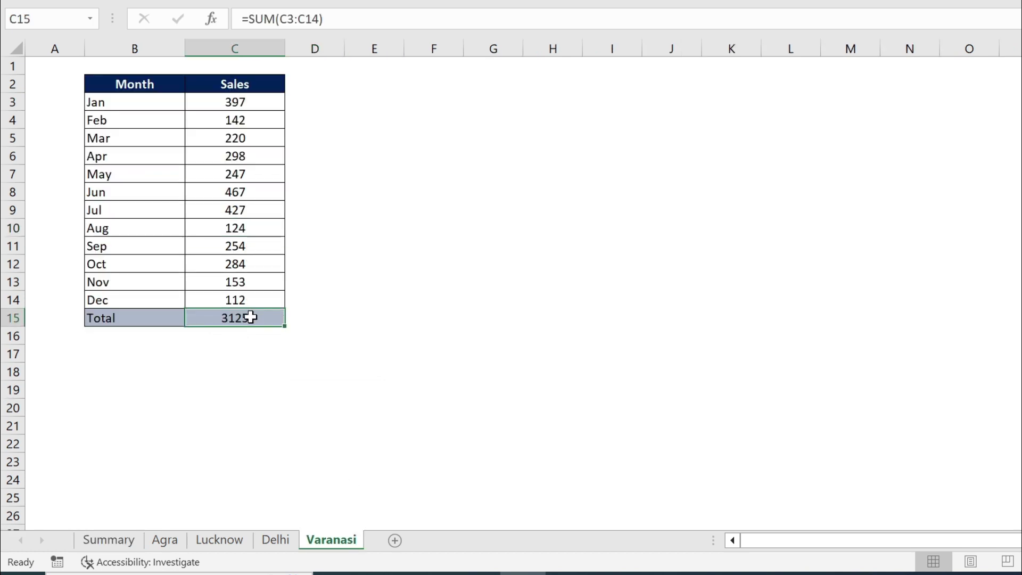
- On Summary, search Agra in C3 (total 3685), then delete the search term
left_click(109, 540)
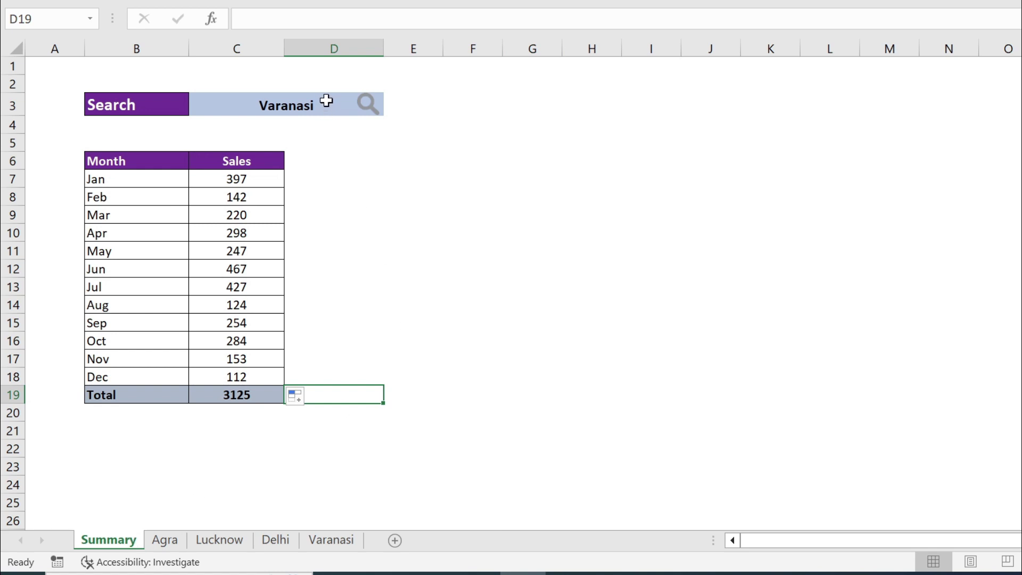
left_click(326, 102)
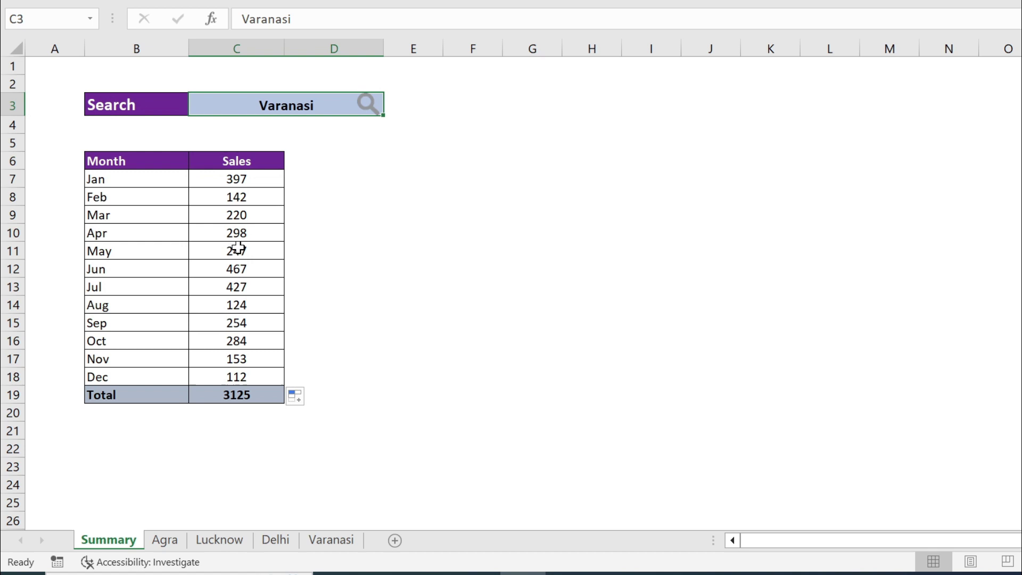
type("Agra")
key("Return")
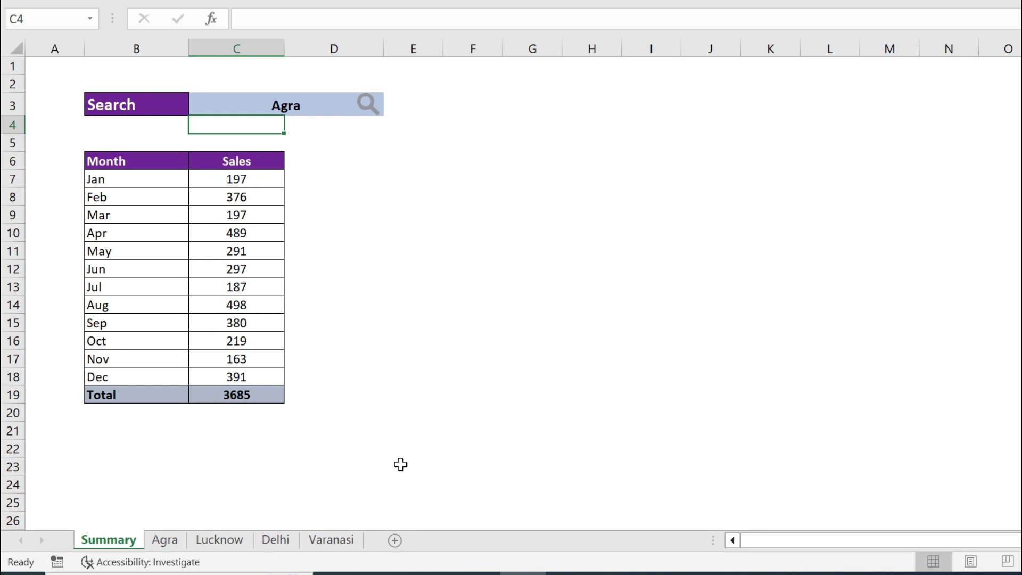
left_click(312, 110)
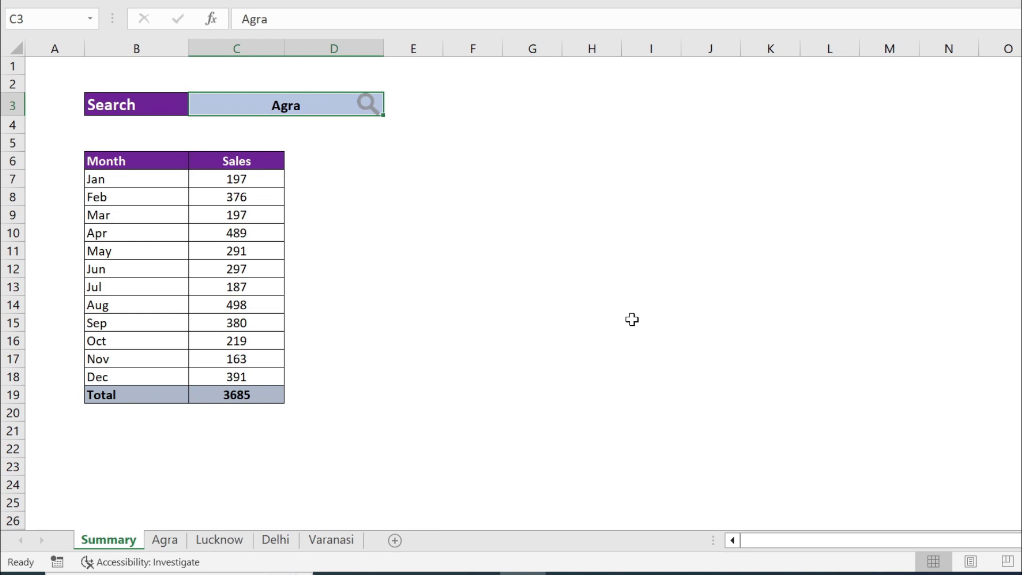
key("Delete")
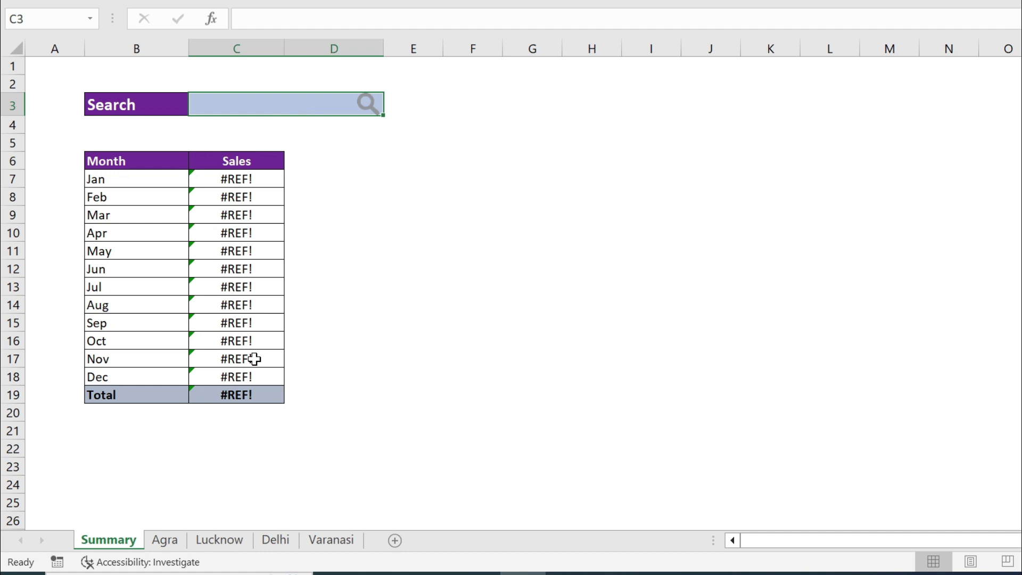
- Start wrapping the Jan sales lookup in C7 with IFERROR
left_click(234, 178)
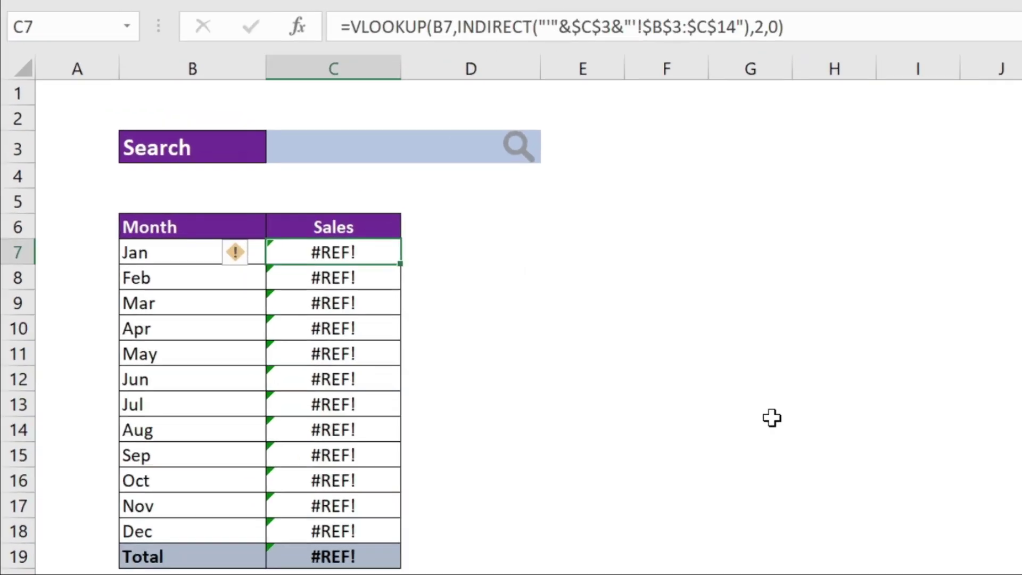
key("F2")
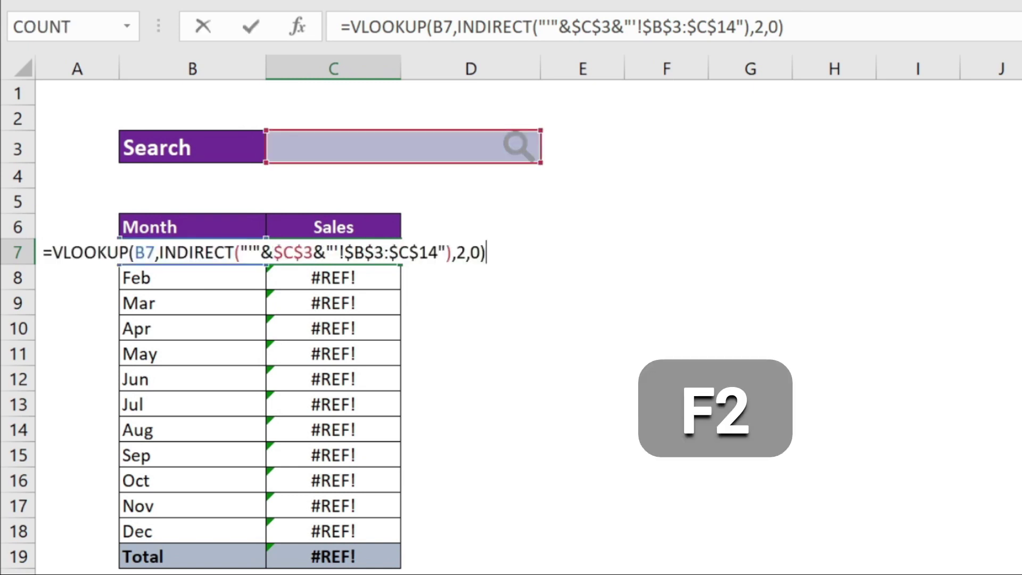
key("Home")
key("Right")
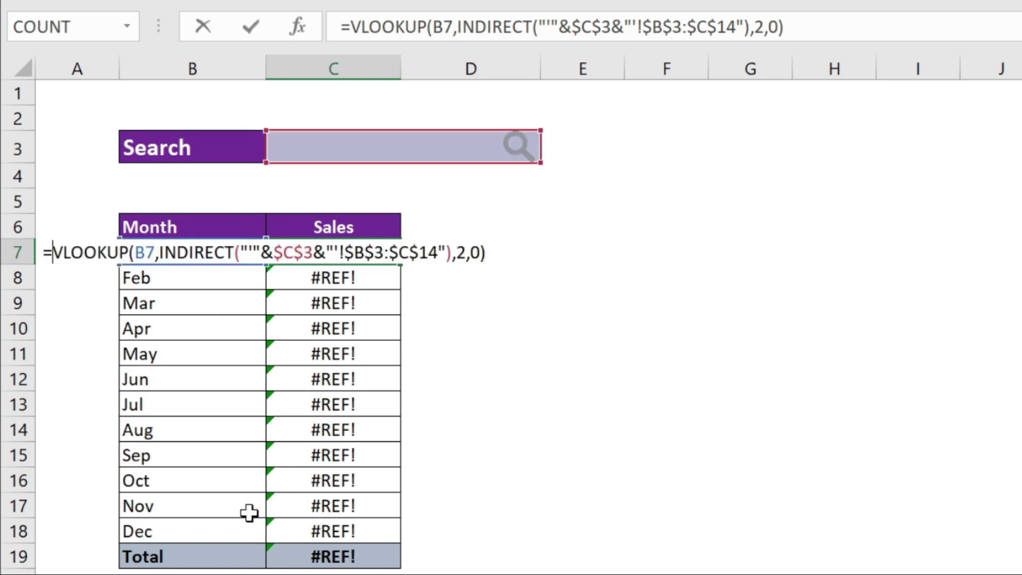
type("if")
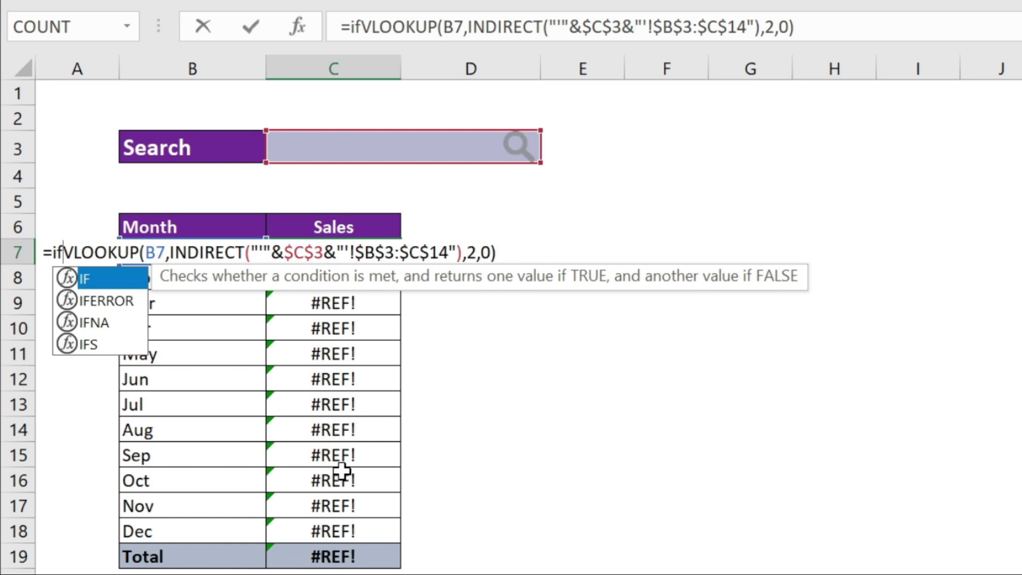
double_click(107, 301)
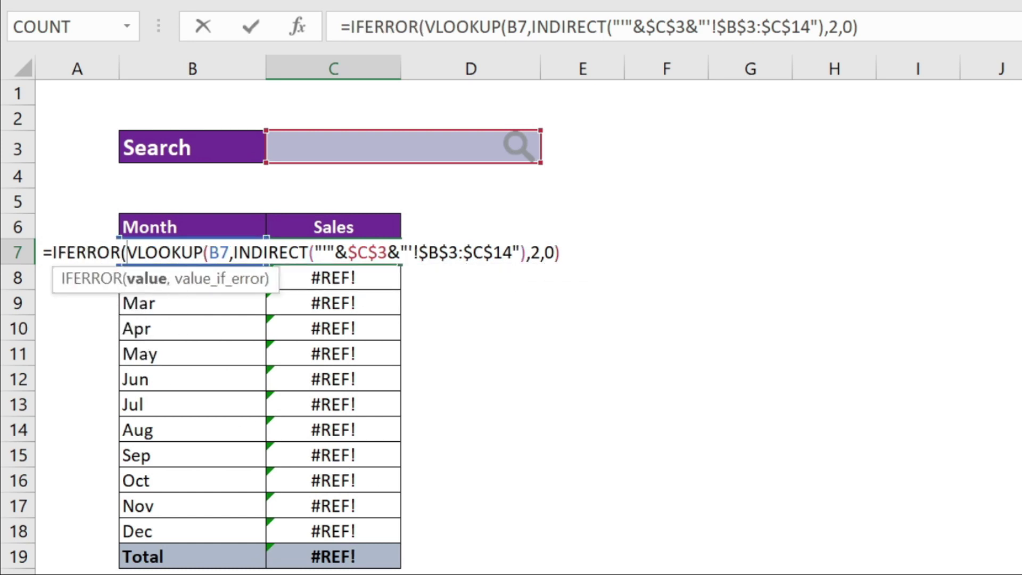
- Add the "No data found" fallback, close the IFERROR formula and commit it
type(",")
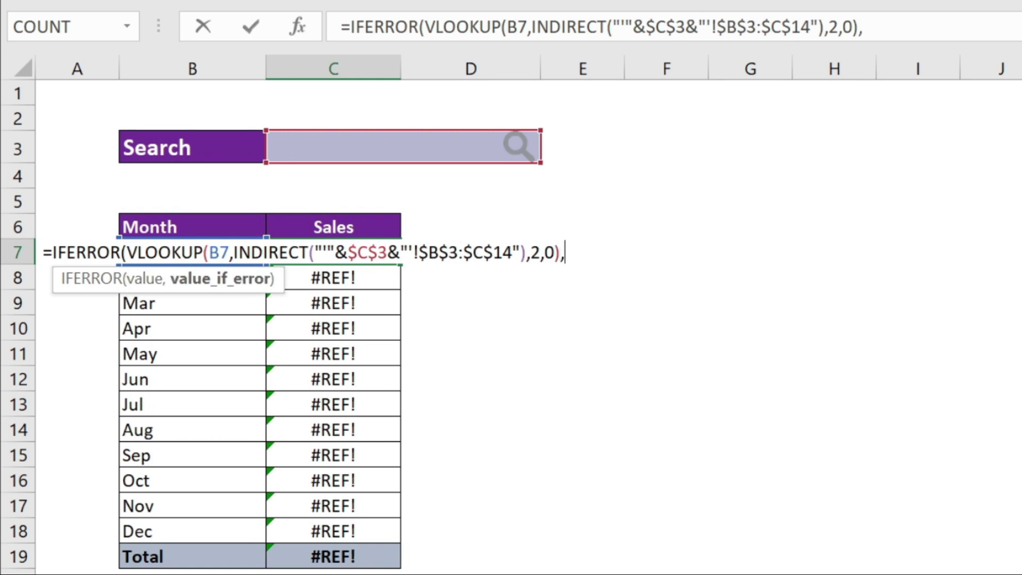
type("No data")
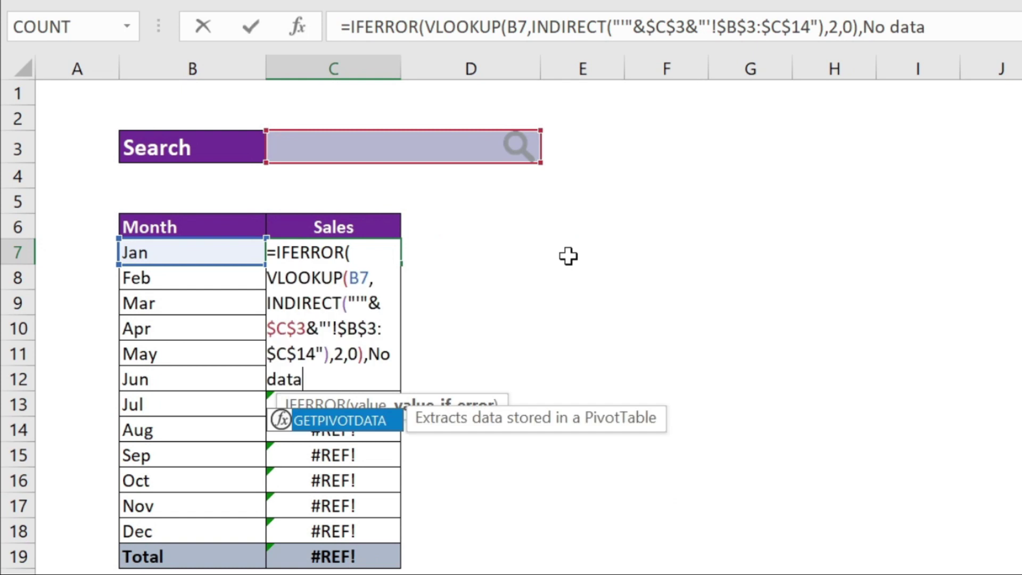
type(" found")
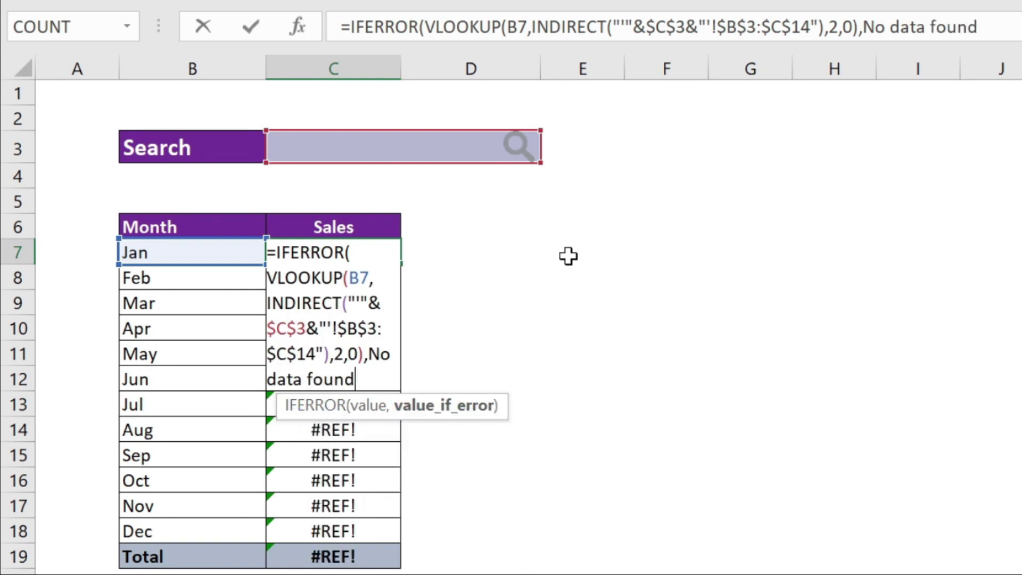
type("\"")
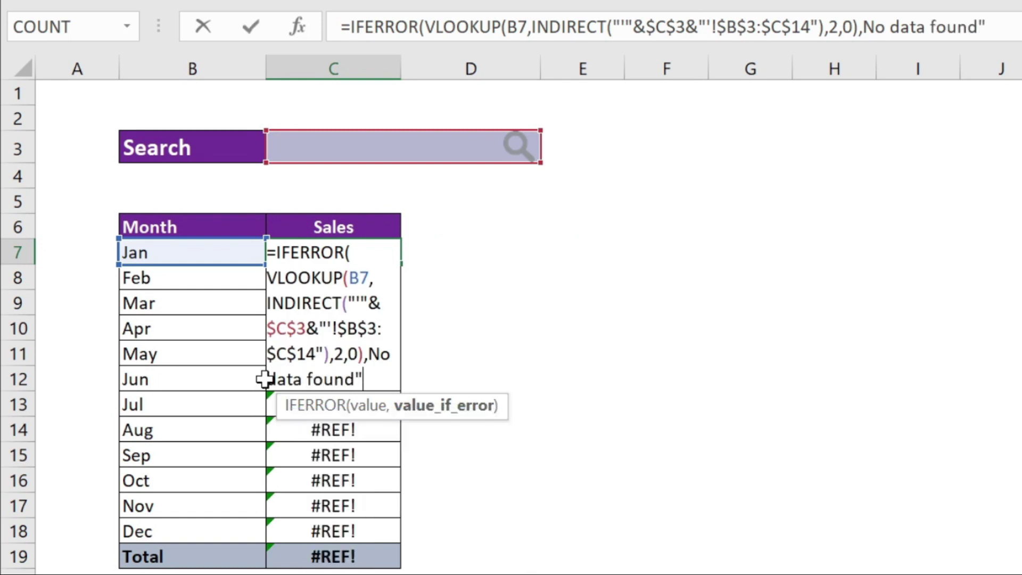
left_click(370, 353)
type("\"")
left_click(364, 379)
type(")")
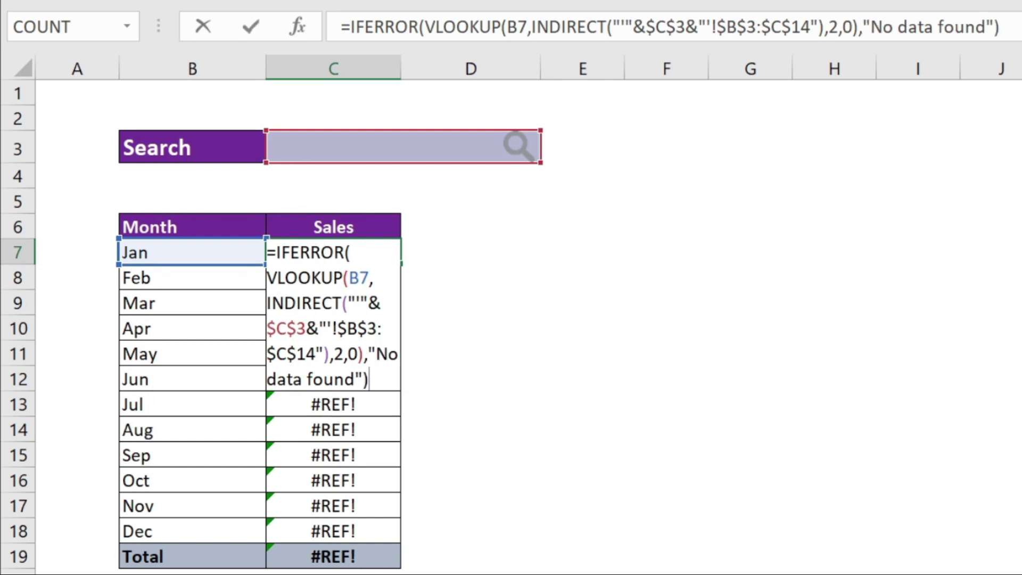
key("Return")
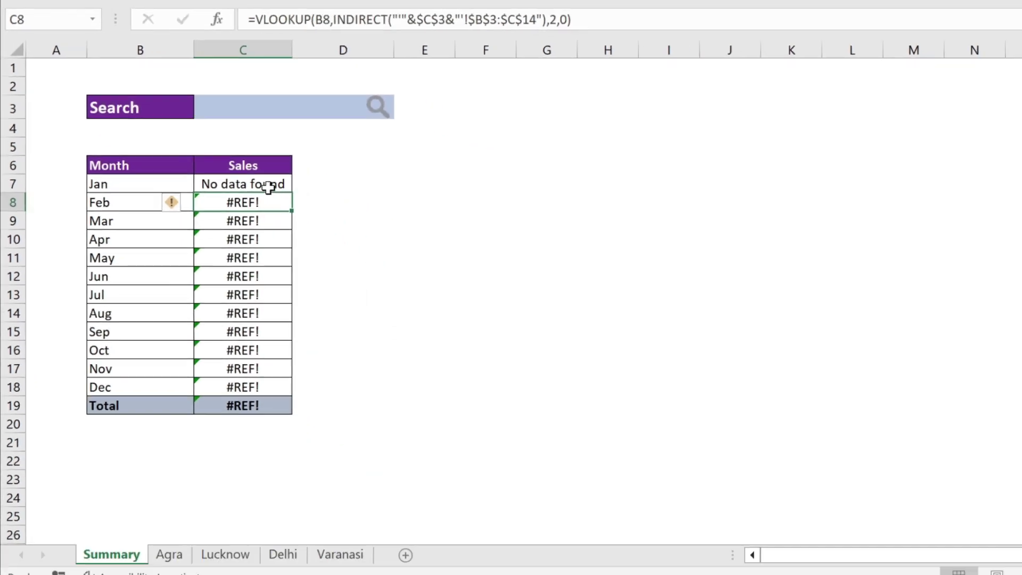
left_click(258, 180)
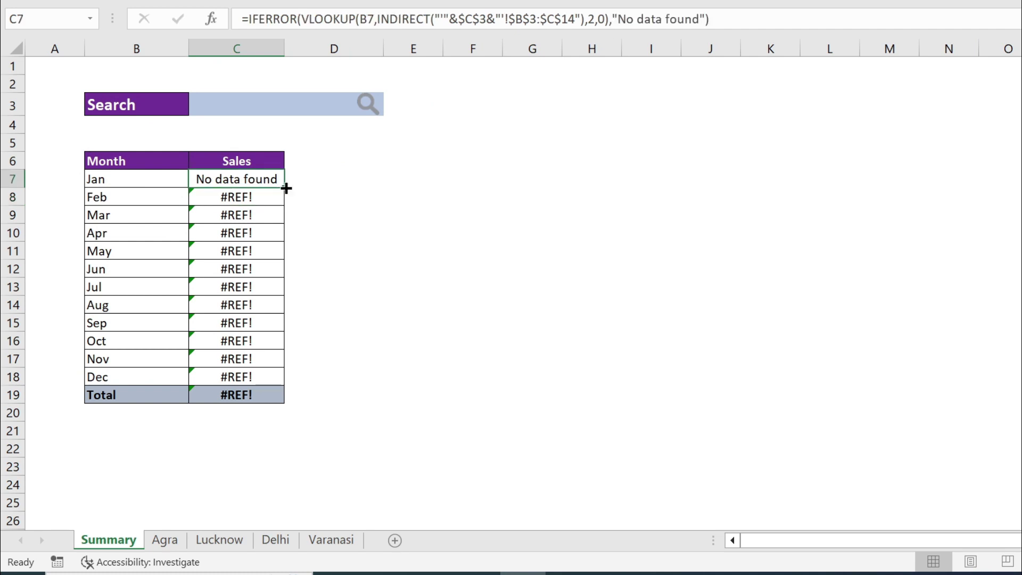
- Fill C7's IFERROR formula down to C18 so Jan–Dec read No data found
left_click_drag(286, 187, 304, 378)
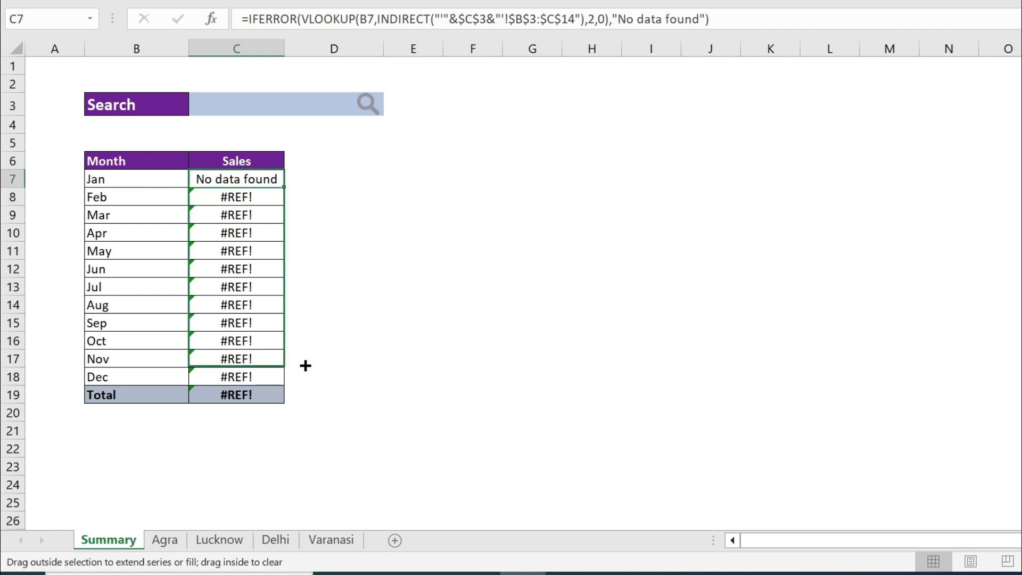
left_click(478, 408)
key("ctrl+End")
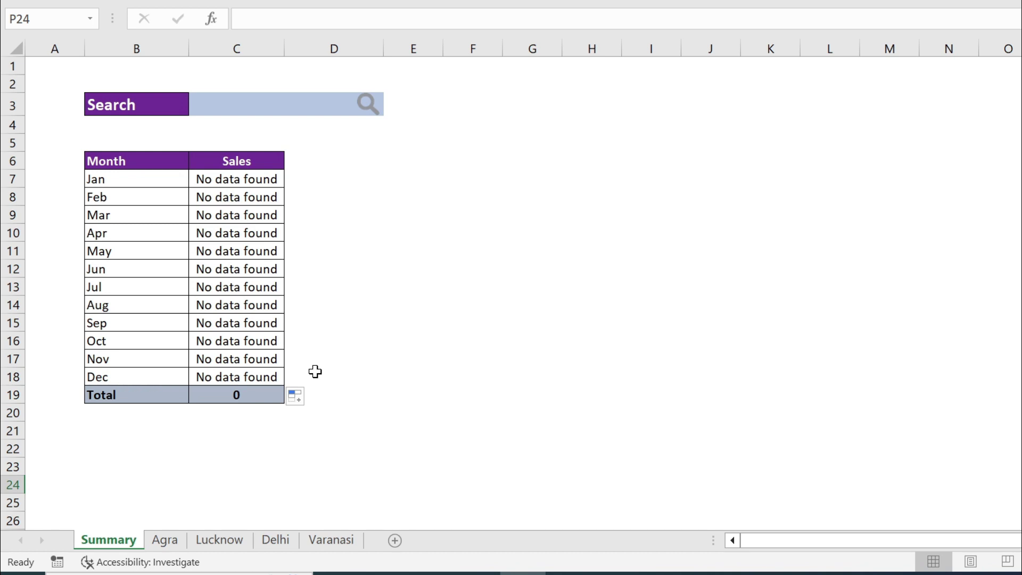
- Make a copy of the Varanasi sheet and move it to the end of the workbook
left_click(345, 546)
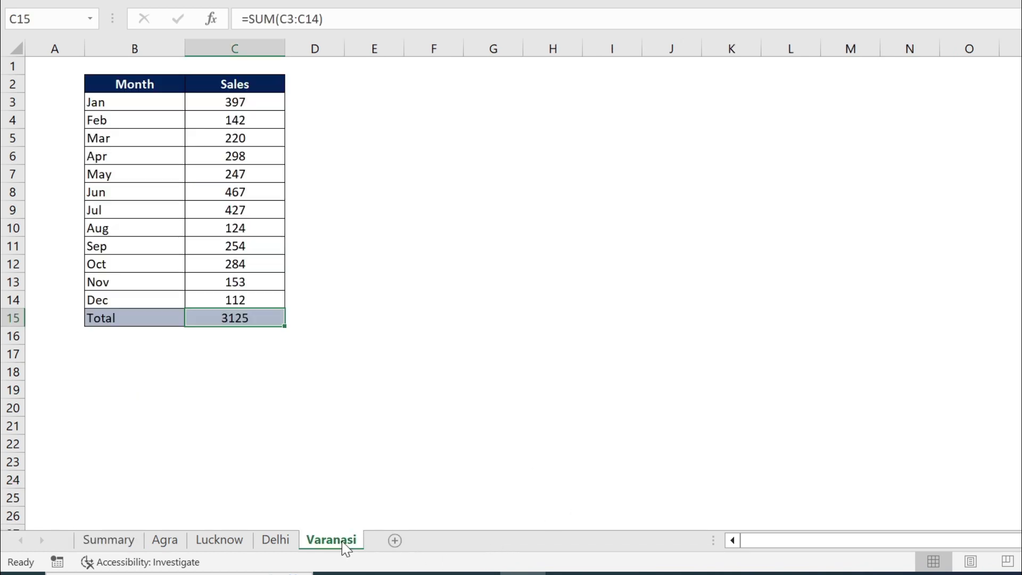
right_click(345, 546)
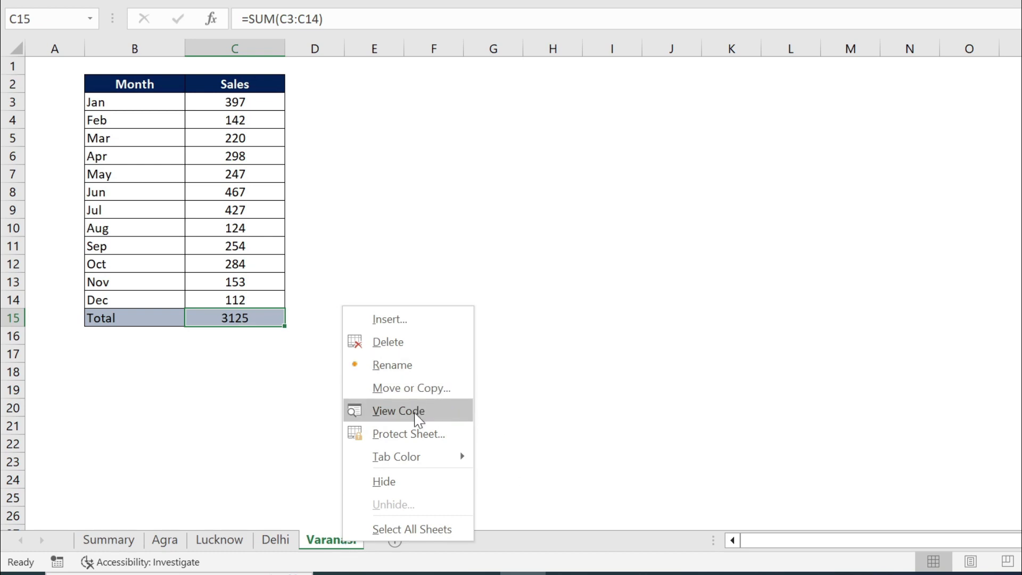
left_click(410, 390)
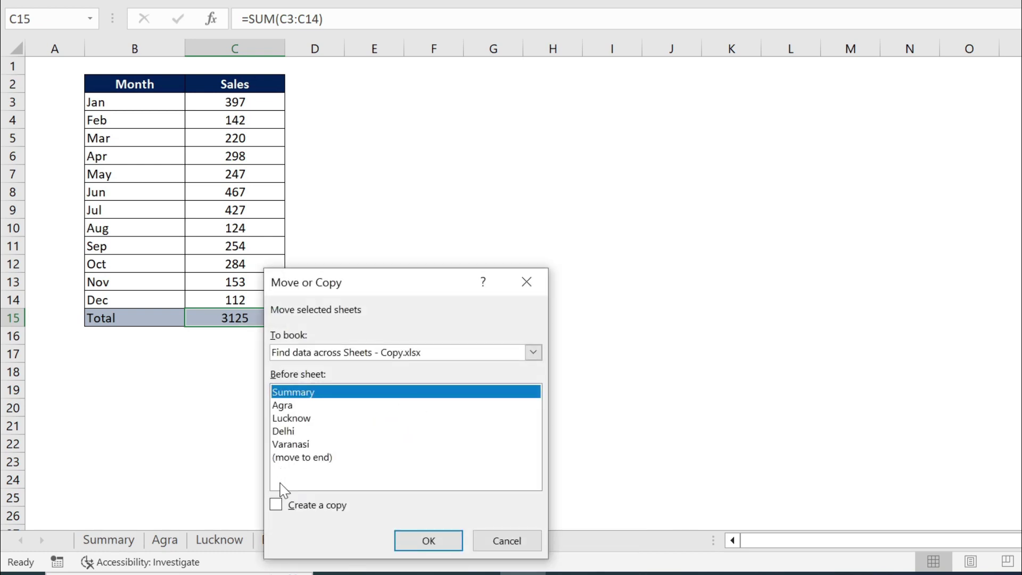
left_click(276, 505)
left_click(428, 540)
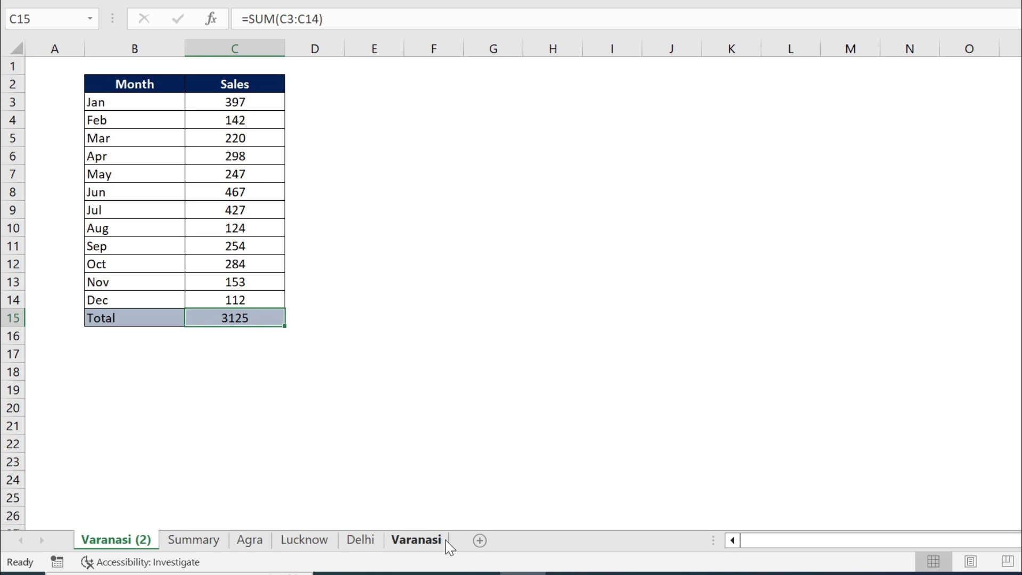
left_click_drag(116, 539, 451, 542)
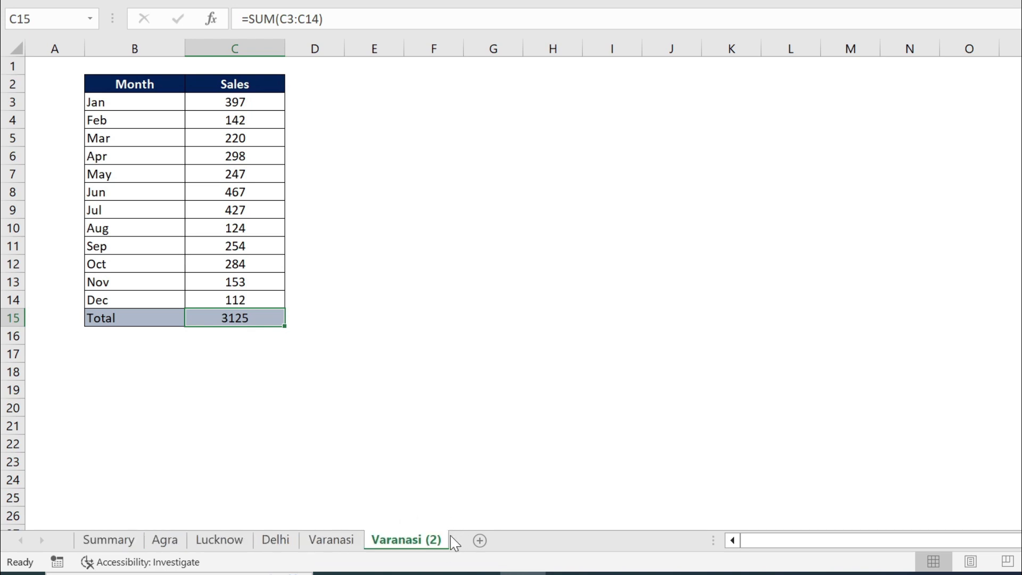
- Rename the copied sheet to Meerut
right_click(405, 549)
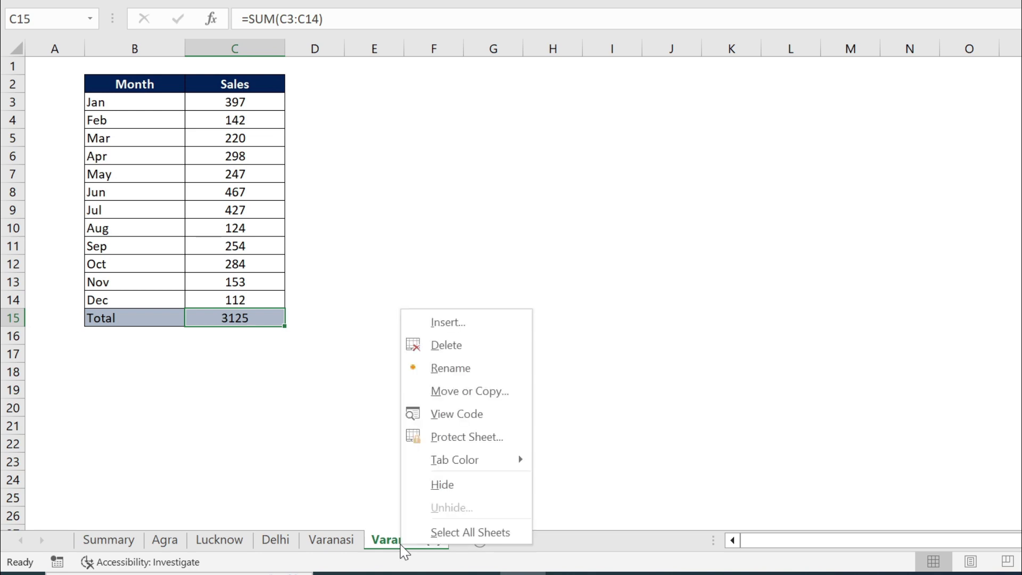
left_click(437, 368)
type("Meerut")
left_click(508, 445)
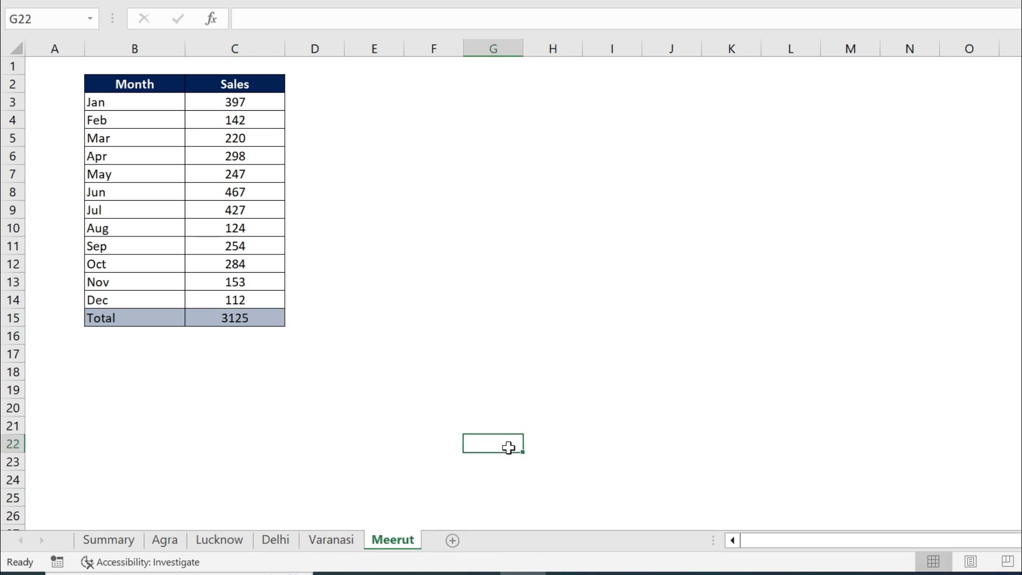
- Enter Meerut sales 22, 33, 44, 5, 6, 7, 88, 98, 76, 56, 43, 17 from C3, then return to Summary
left_click(263, 102)
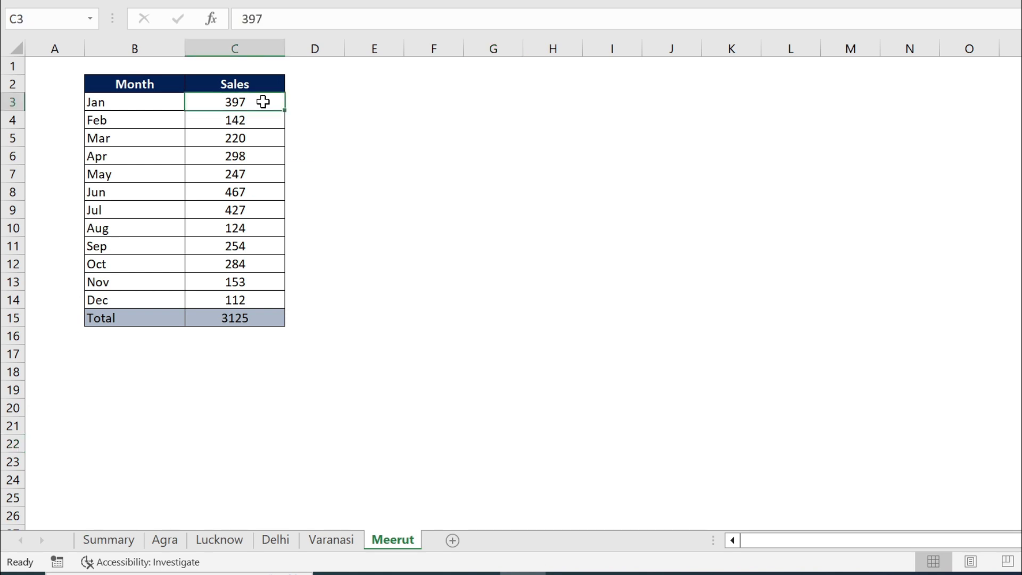
type("22 33 44 5 6 7 88 98 76 56 43 1")
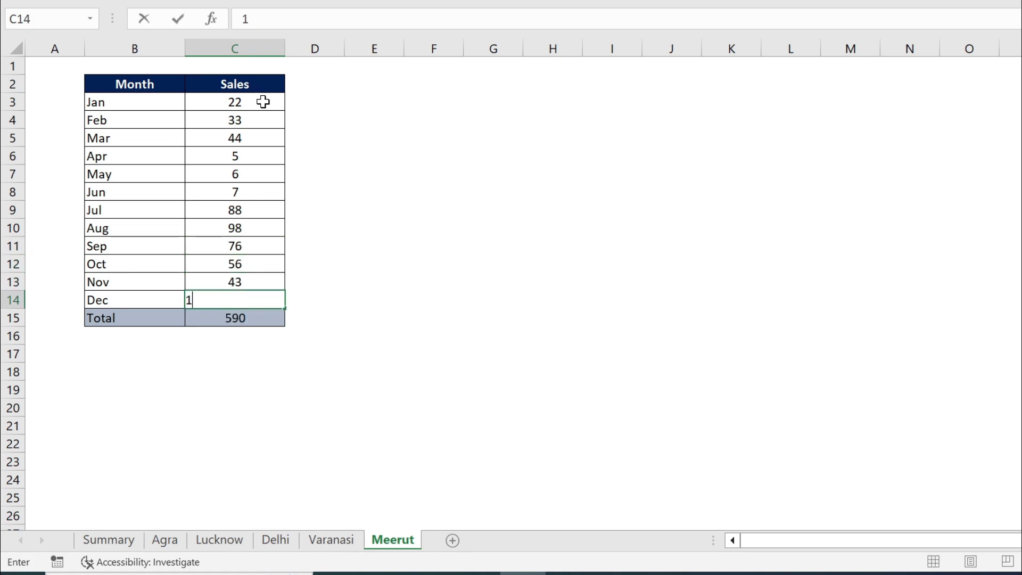
type("7")
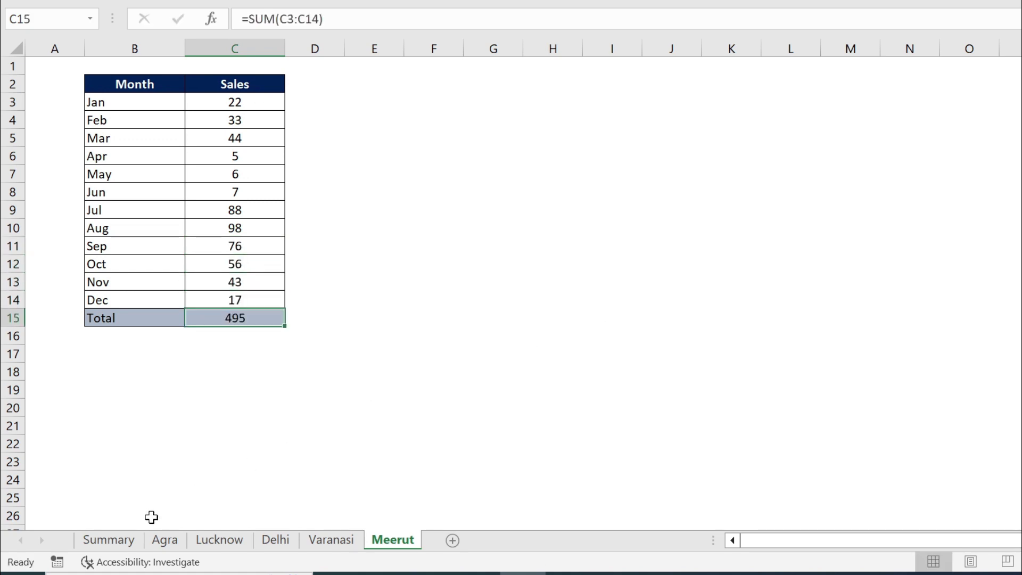
left_click(128, 541)
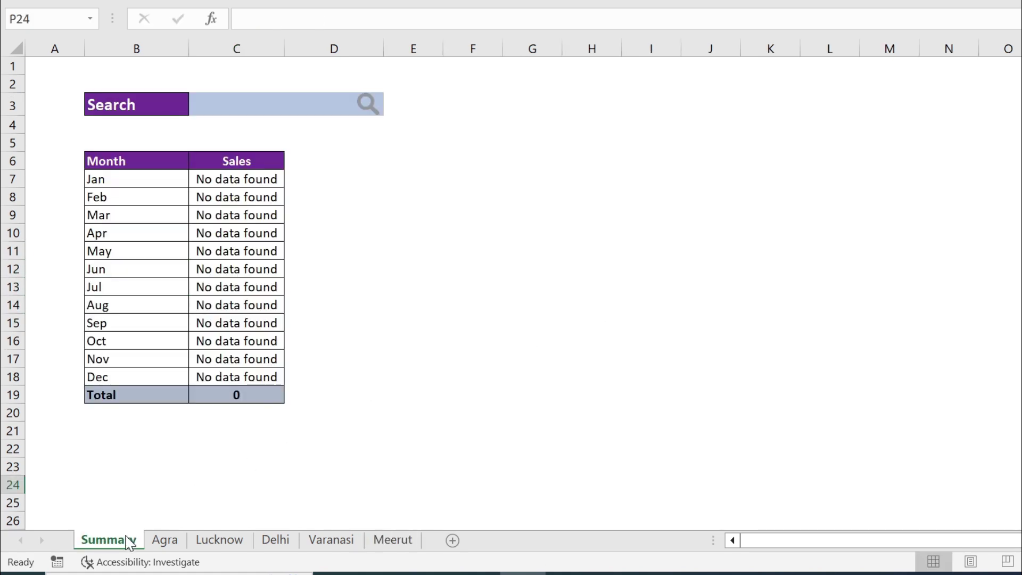
- Search Meerut in Summary's C3 and compare the 495 total against the Meerut sheet
left_click(302, 102)
type("Meerut")
key("Return")
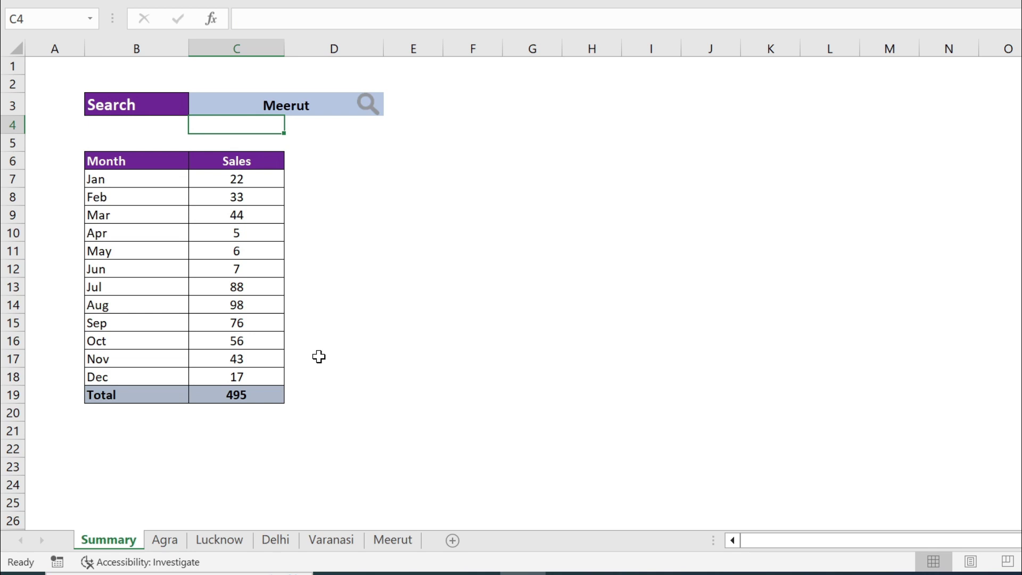
left_click(392, 539)
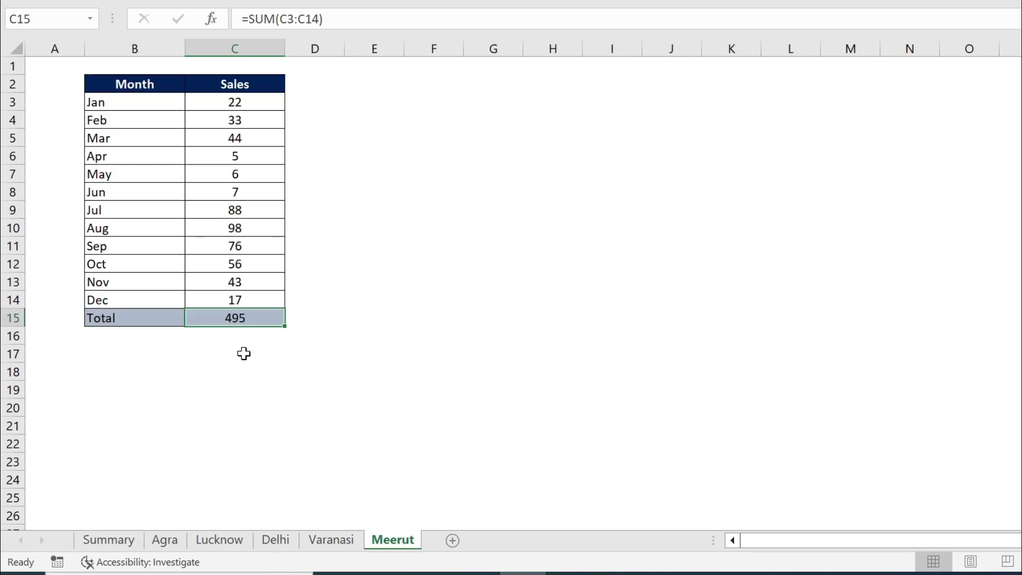
left_click(128, 541)
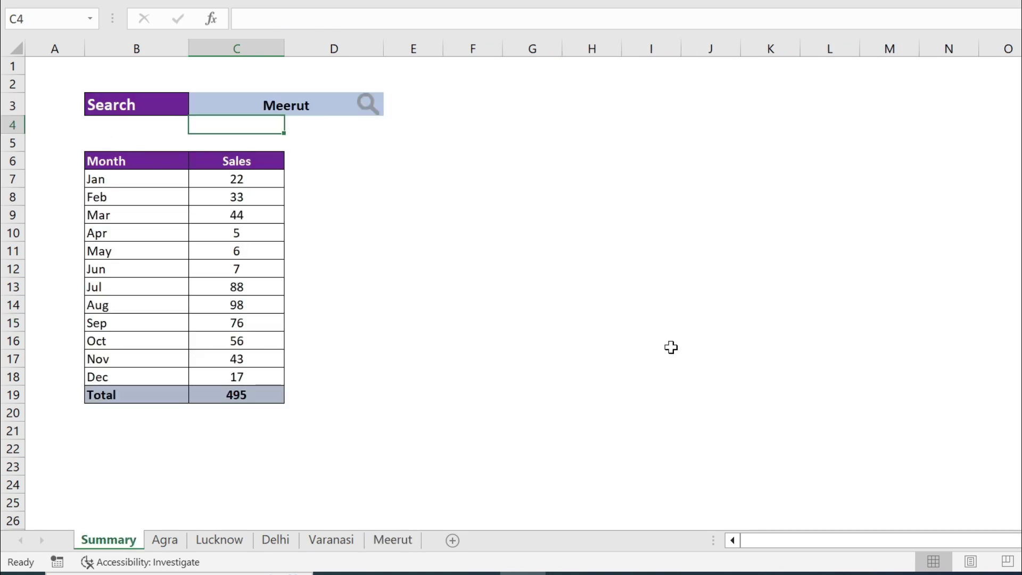